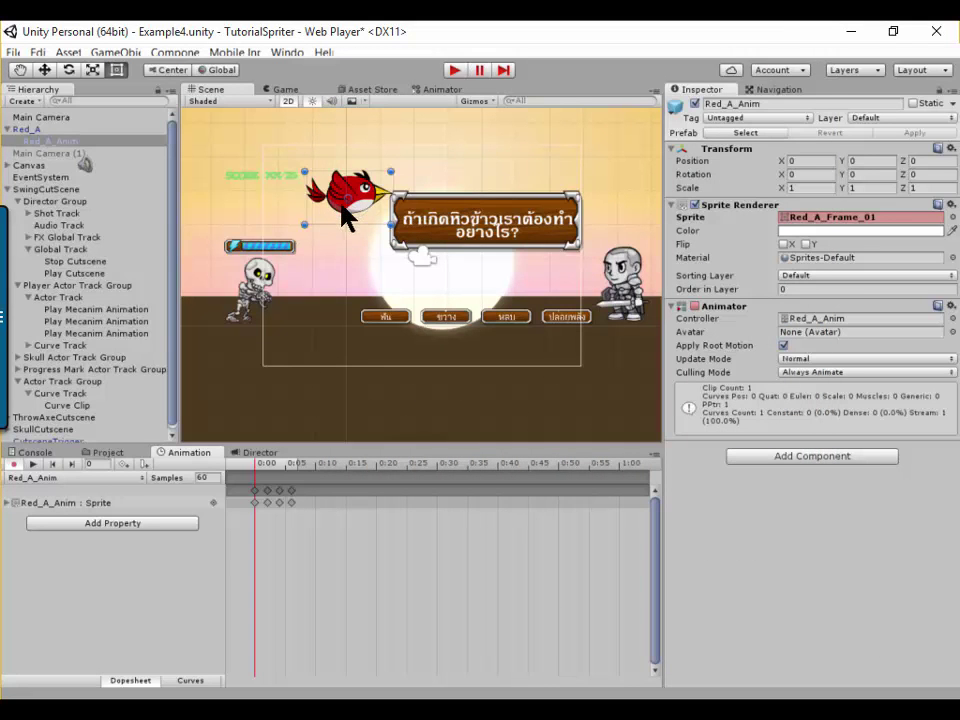
- Drag the red bird up-left to X -2.76, Y 1.64 to record a Position keyframe
{"action": "mouse_move", "coordinate": [341, 205]}
{"action": "left_mouse_down"}
{"action": "mouse_move", "coordinate": [295, 152]}
{"action": "mouse_move", "coordinate": [246, 149]}
{"action": "left_mouse_up"}
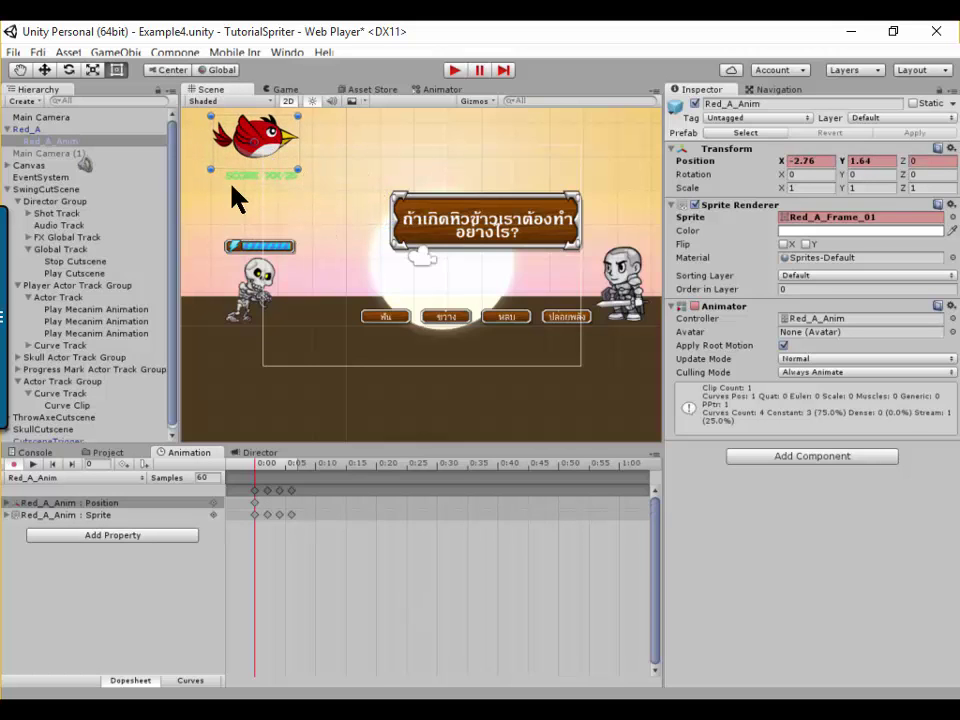
- Drop an extra Red_A prefab into the scene, then delete the Red_A (1) copy
{"action": "left_click", "coordinate": [104, 452]}
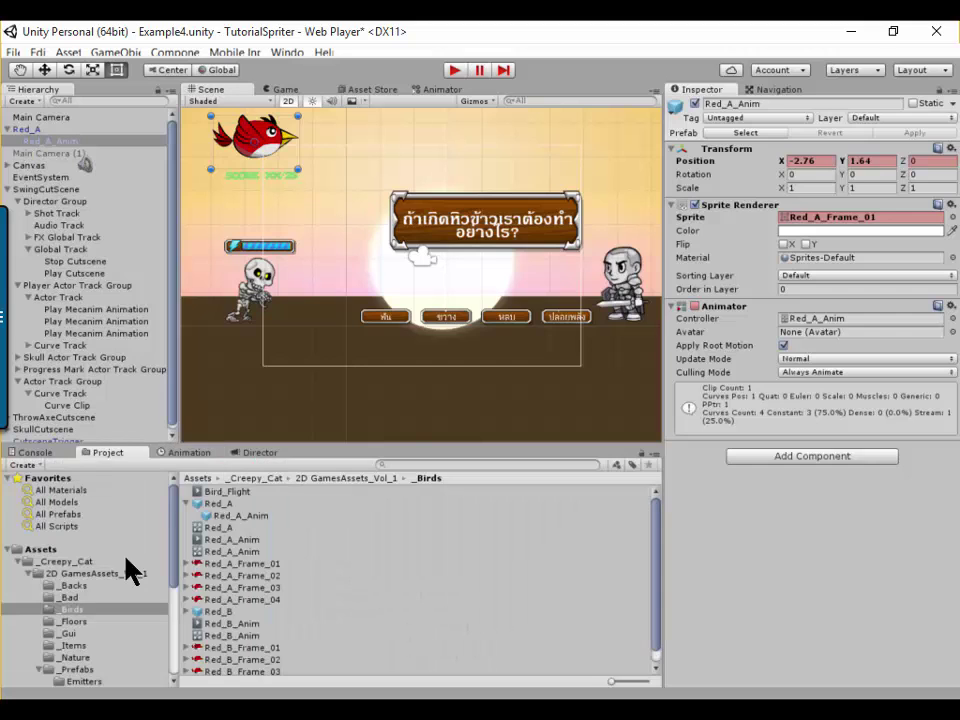
{"action": "left_click", "coordinate": [187, 503]}
{"action": "left_click", "coordinate": [75, 610]}
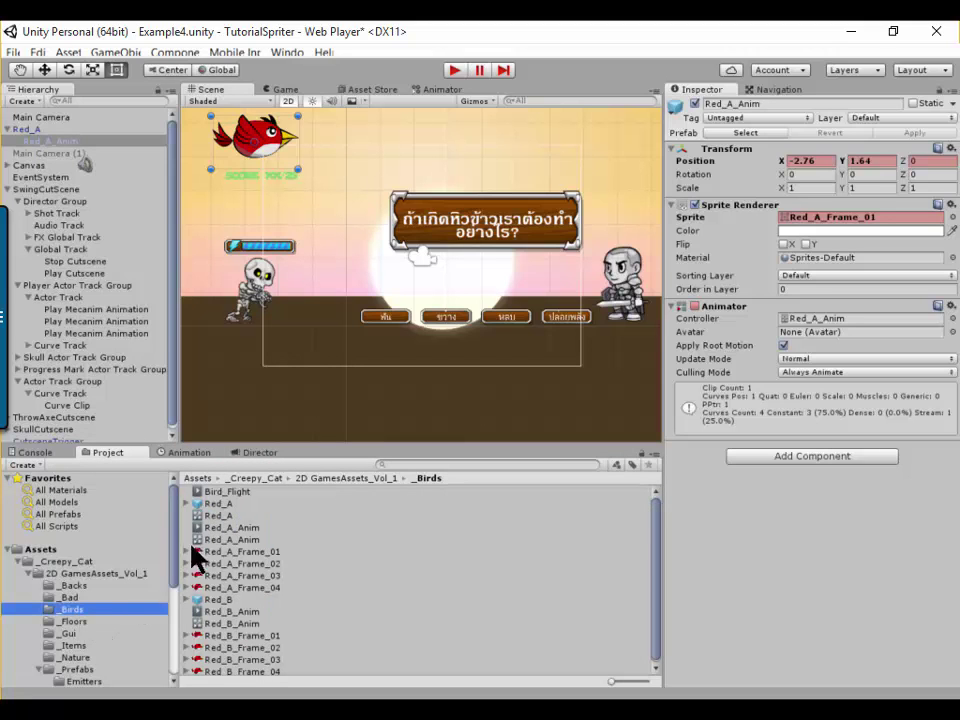
{"action": "left_click", "coordinate": [220, 503]}
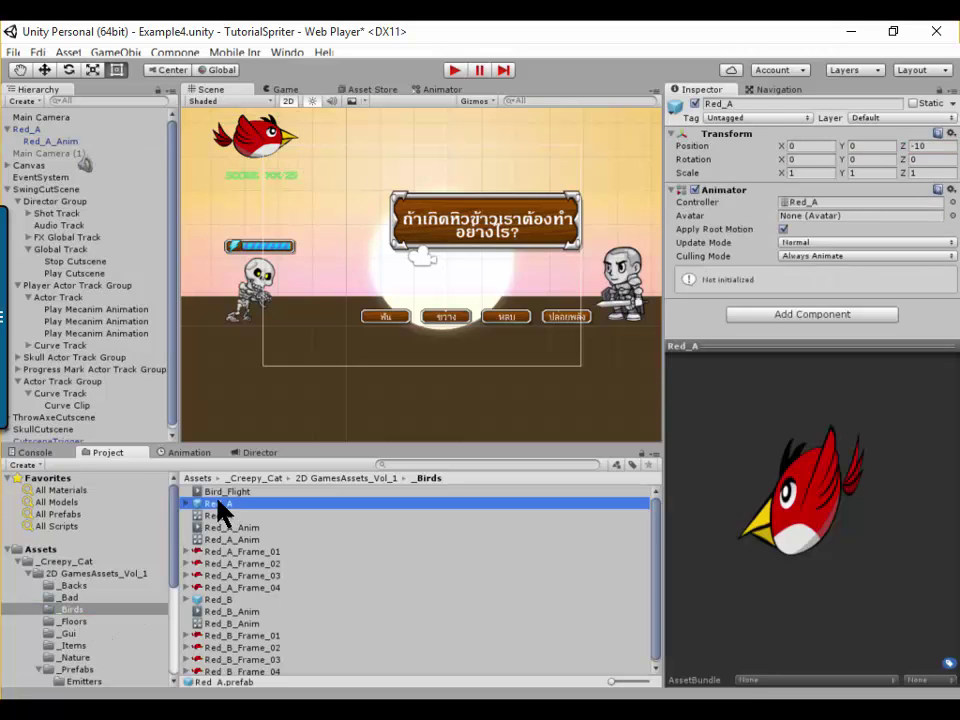
{"action": "left_click_drag", "start_coordinate": [220, 503], "coordinate": [272, 215]}
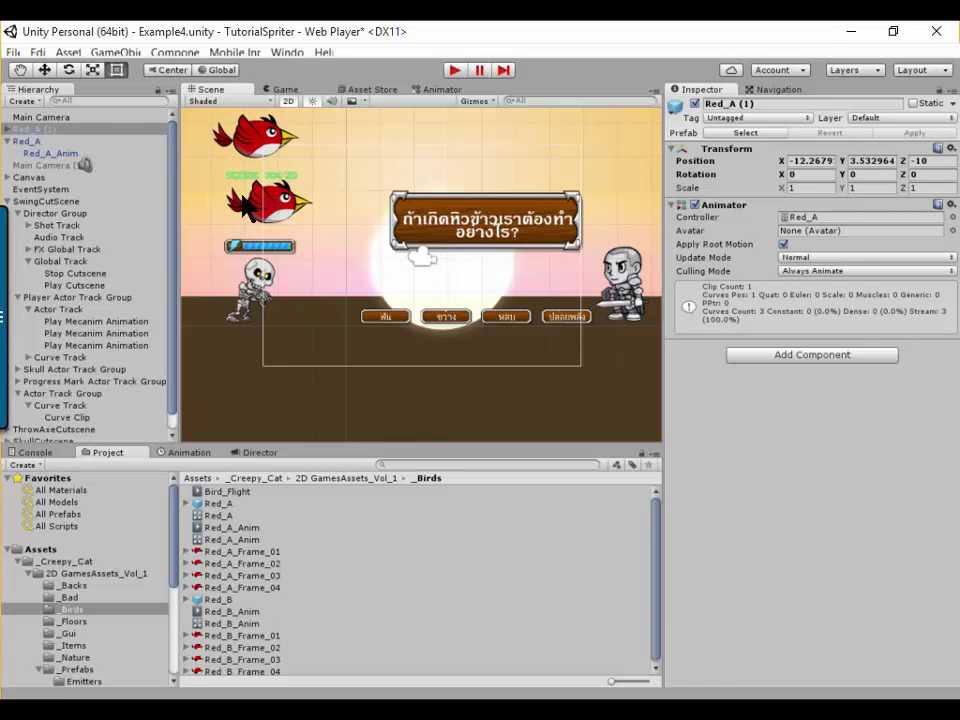
{"action": "left_click", "coordinate": [337, 260]}
{"action": "left_click", "coordinate": [318, 247]}
{"action": "key", "text": "Delete"}
- Select the bird's Red_A_Anim object and locate its Red_A_Anim controller in the _Birds folder
{"action": "left_click", "coordinate": [40, 129]}
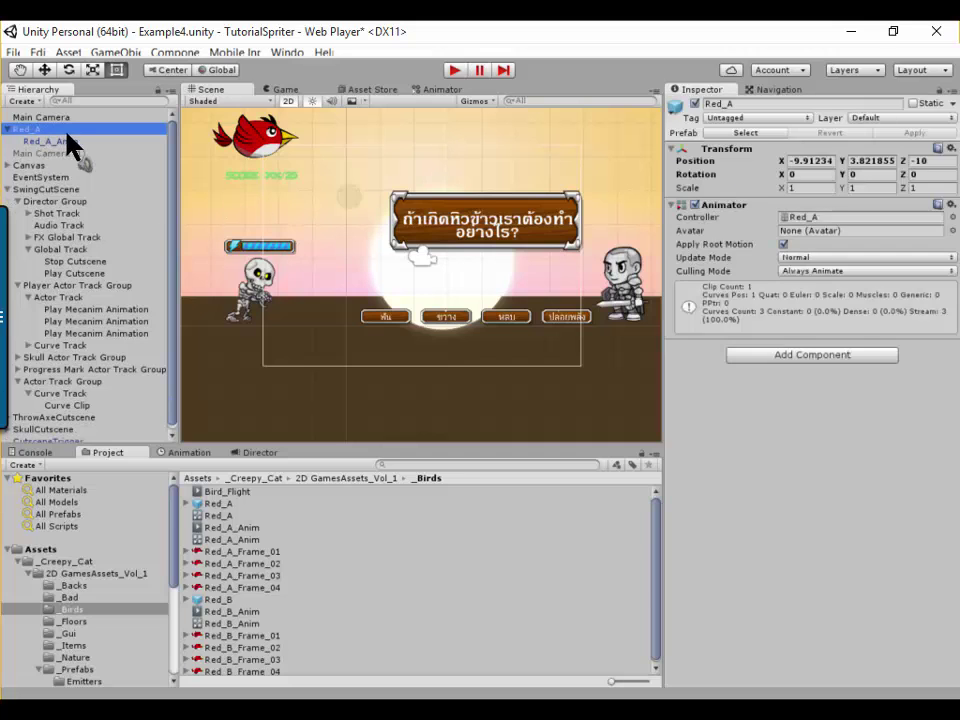
{"action": "left_click", "coordinate": [62, 141]}
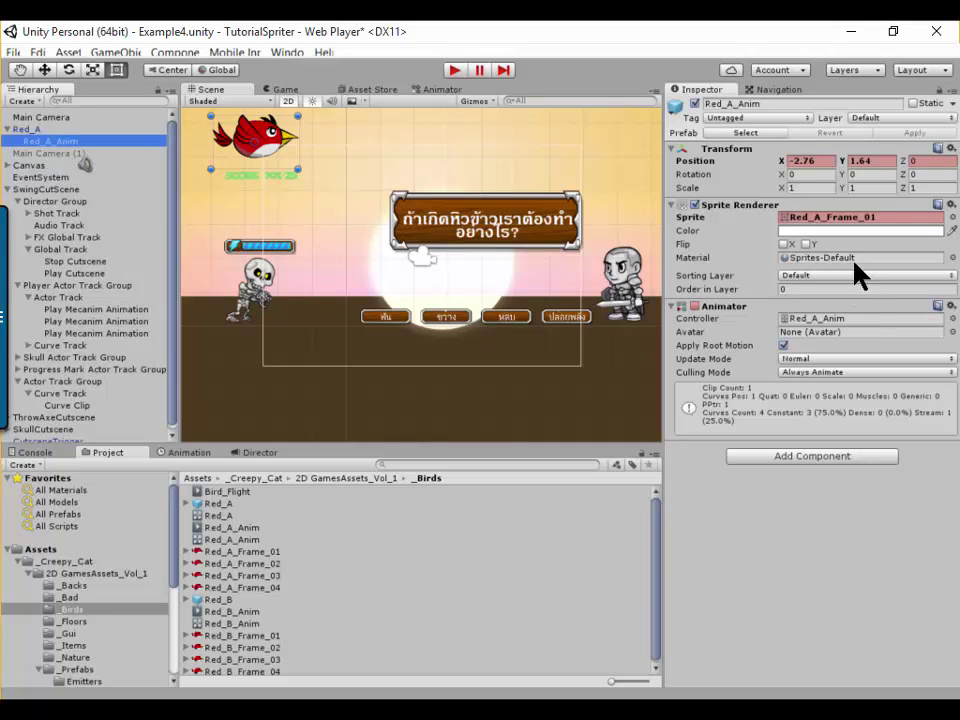
{"action": "left_click", "coordinate": [840, 320]}
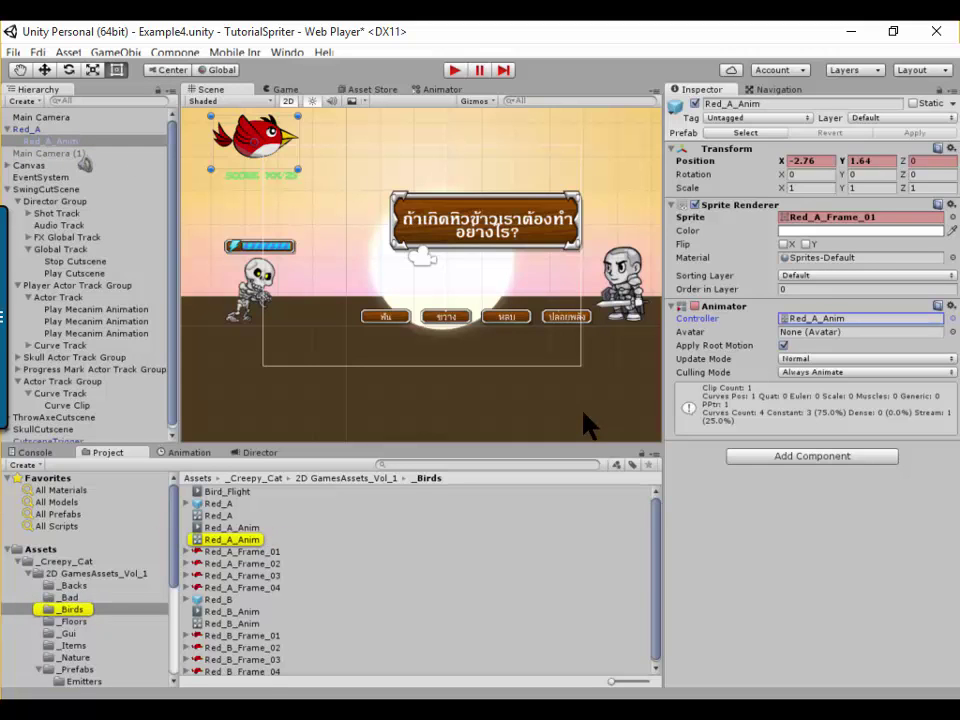
{"action": "left_click", "coordinate": [313, 539]}
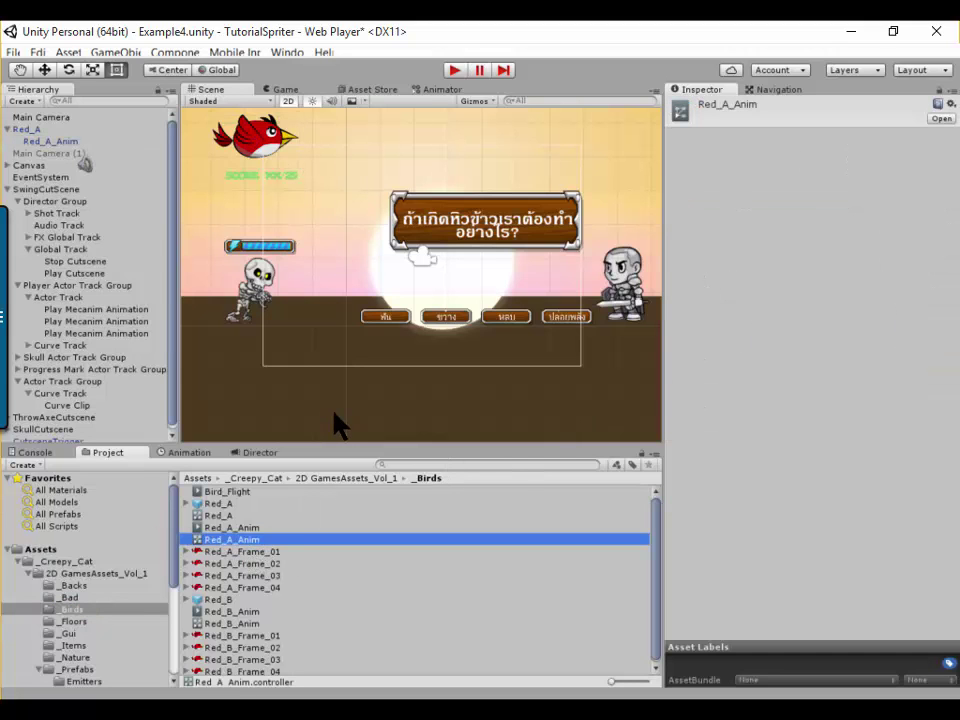
- In the Animator, select the Red_A_Anim state and find its Red_A_Anim clip in the Project window
{"action": "left_click", "coordinate": [440, 89]}
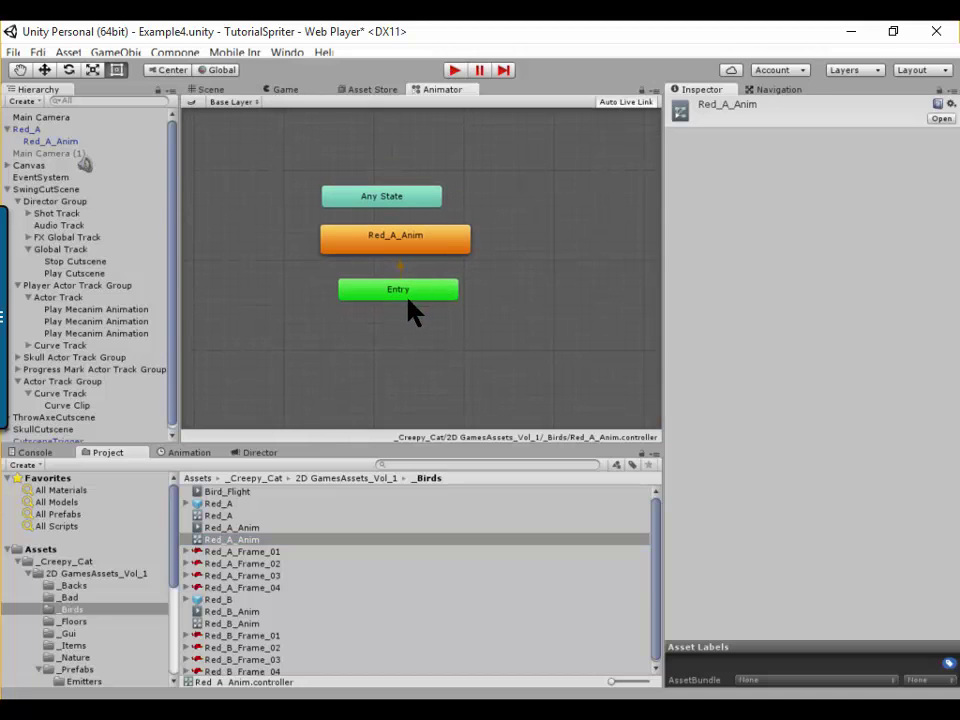
{"action": "left_click", "coordinate": [395, 240]}
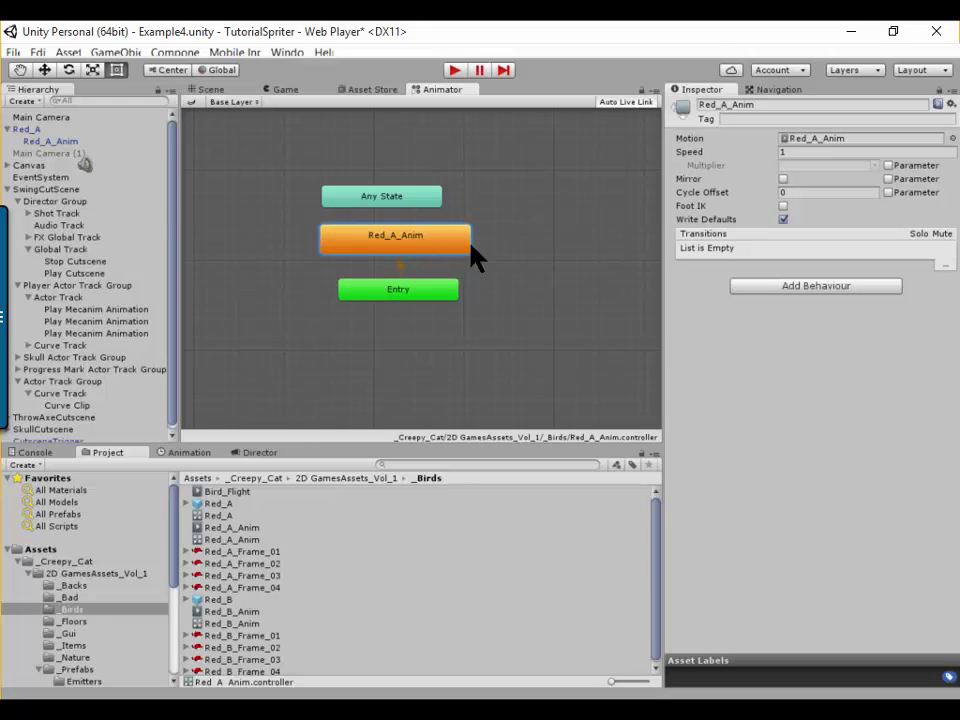
{"action": "left_click", "coordinate": [845, 138]}
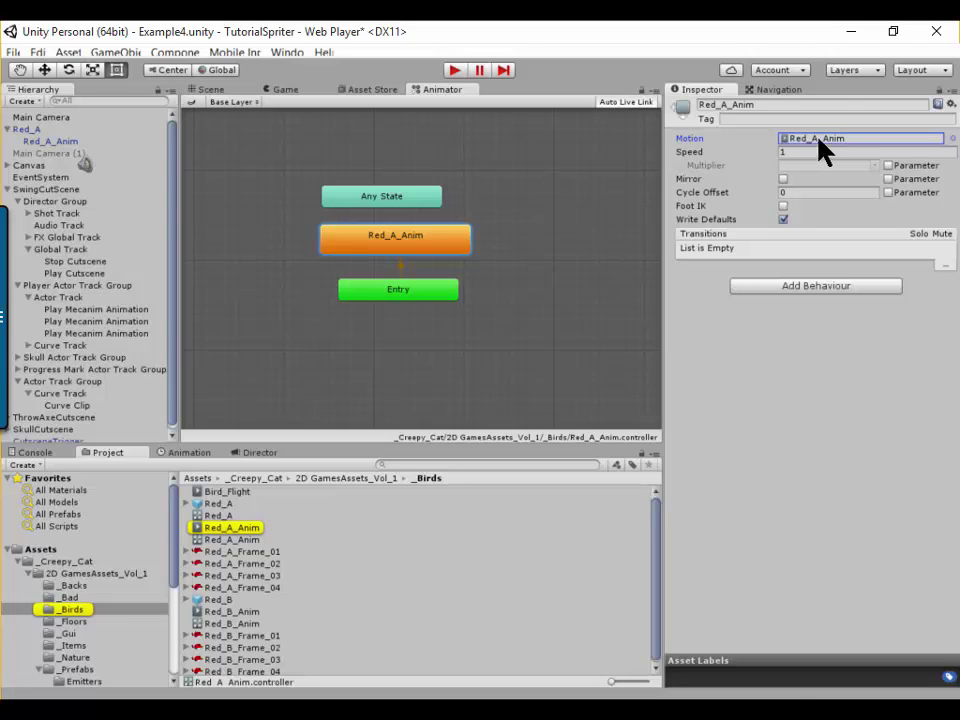
{"action": "double_click", "coordinate": [845, 138]}
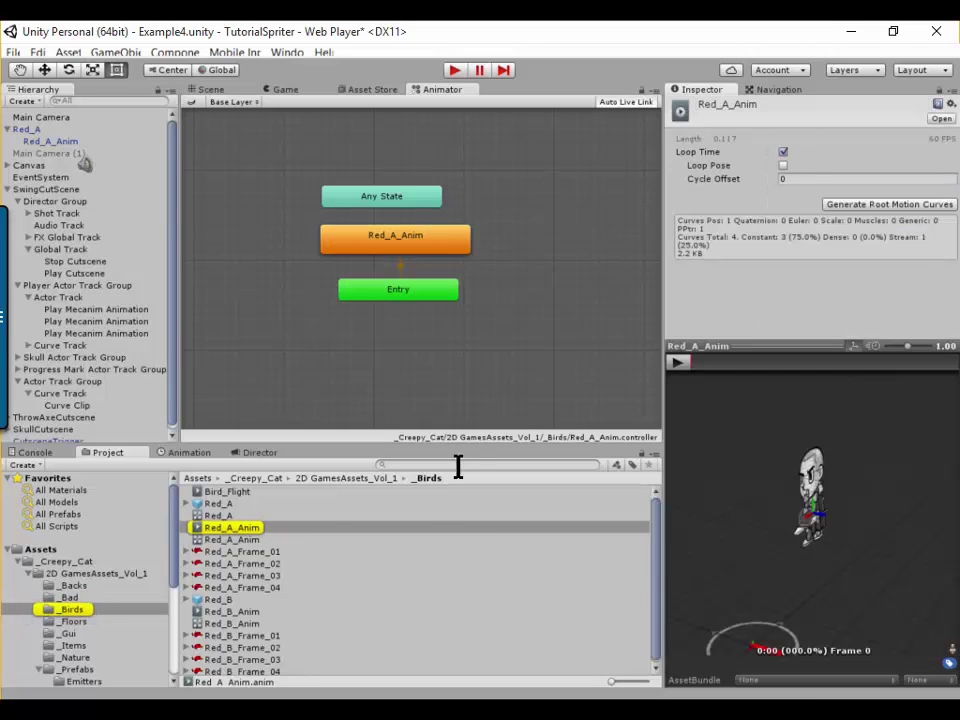
{"action": "left_click", "coordinate": [375, 245]}
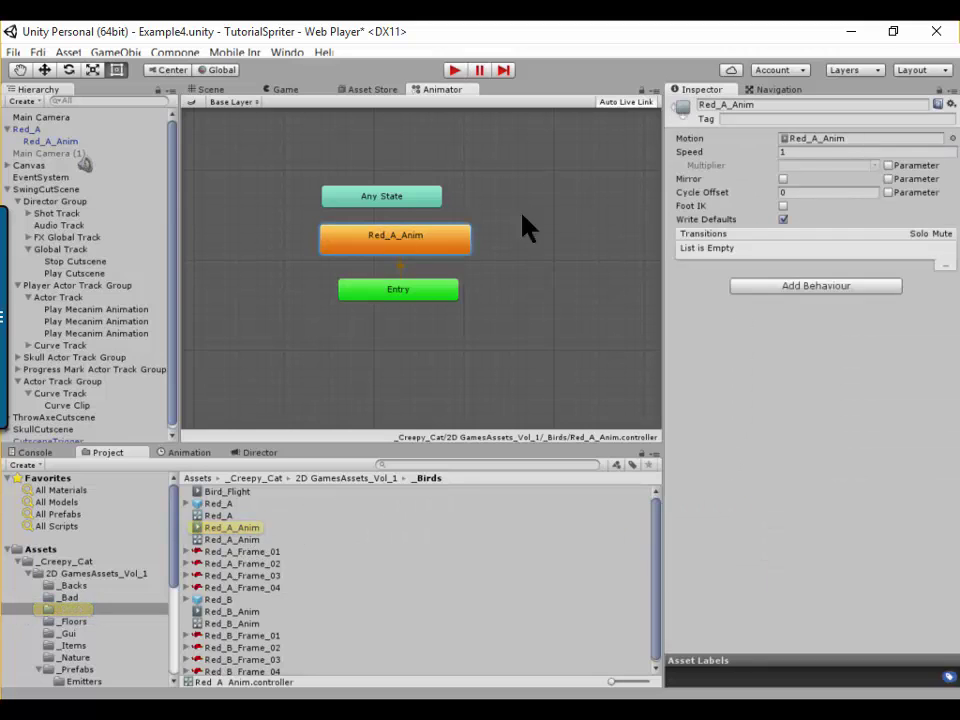
{"action": "left_click", "coordinate": [799, 138]}
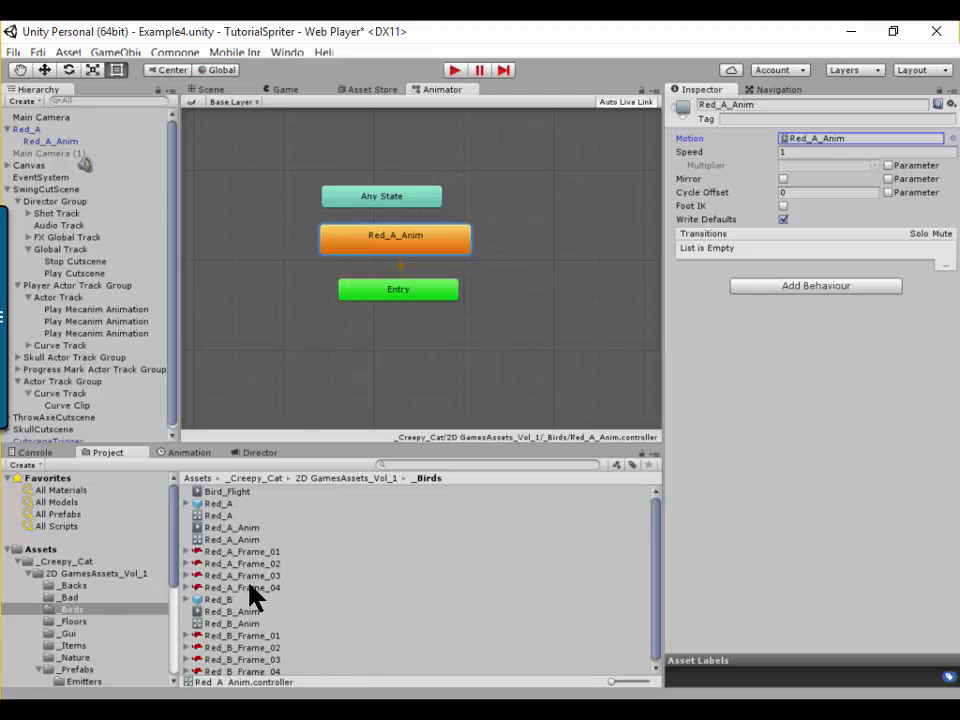
{"action": "left_click", "coordinate": [248, 528]}
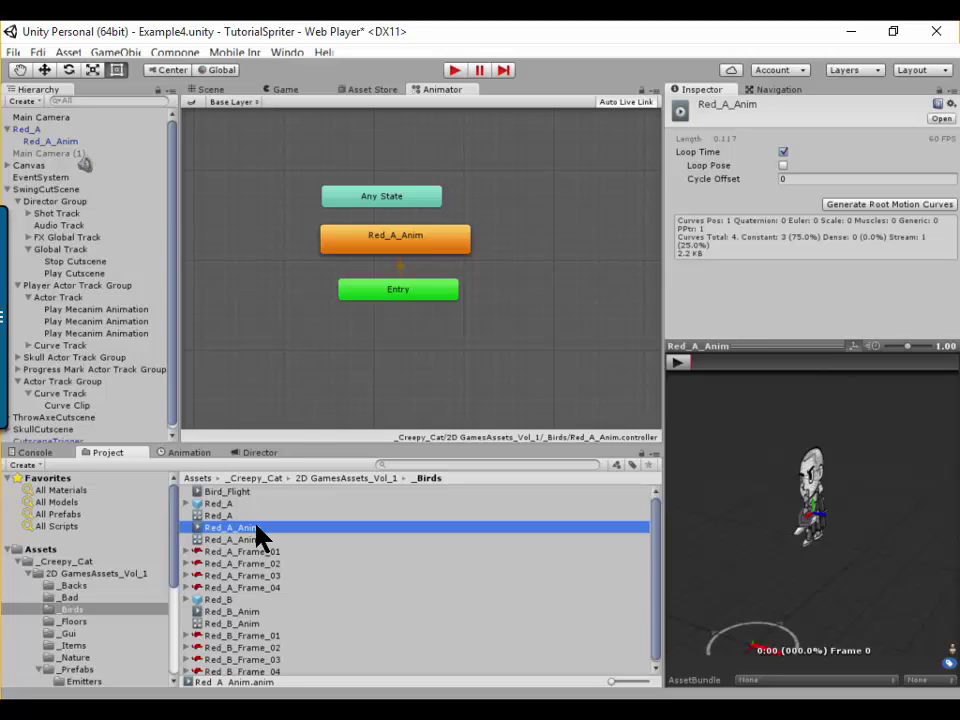
- Duplicate the Red_A_Anim clip, keeping the copy's name Red_A_Anim 1
{"action": "key", "text": "ctrl+d"}
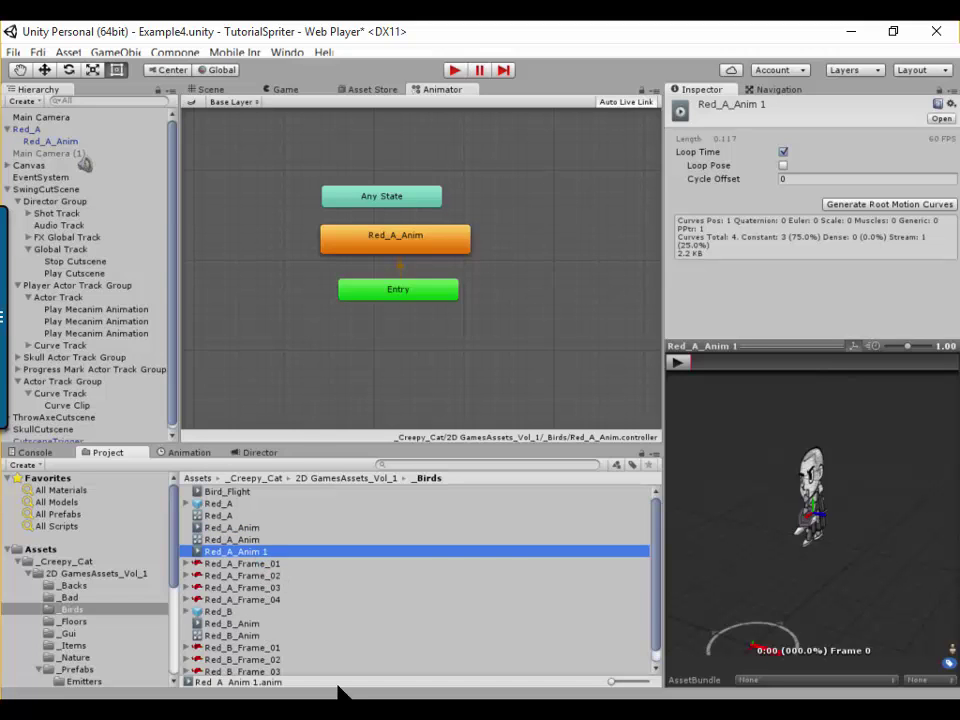
{"action": "left_click", "coordinate": [253, 557]}
{"action": "key", "text": "Escape"}
{"action": "left_click", "coordinate": [265, 553]}
{"action": "key", "text": "End"}
{"action": "key", "text": "BackSpace"}
{"action": "key", "text": "BackSpace"}
{"action": "key", "text": "Return"}
- Duplicate the Red_A_Anim controller into Red_A_Anim 1 and compare it with the original
{"action": "left_click", "coordinate": [222, 540]}
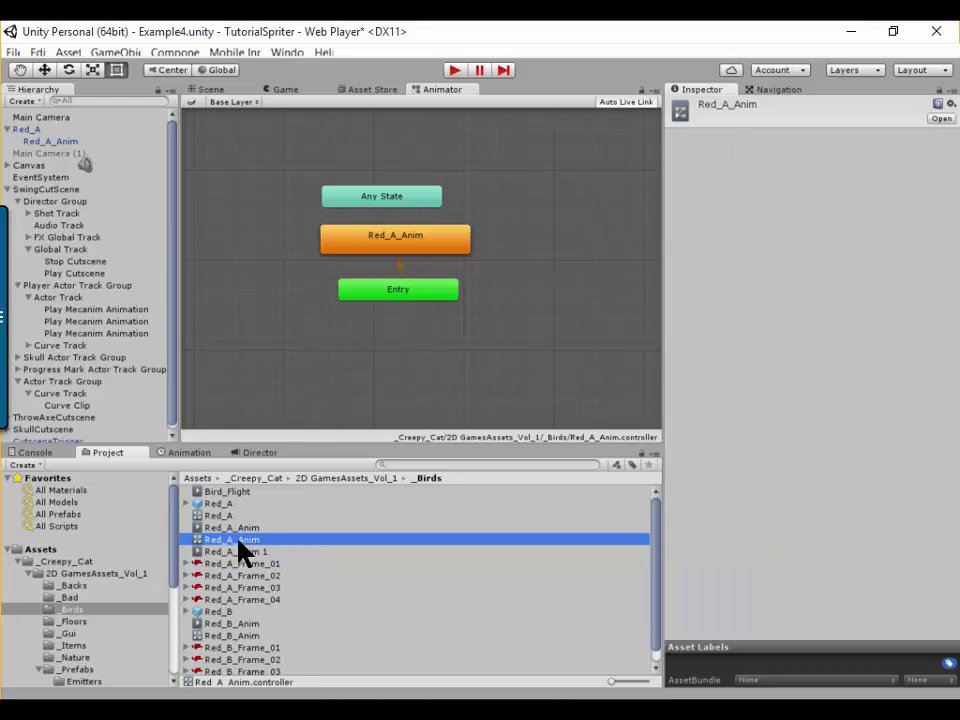
{"action": "key", "text": "ctrl+d"}
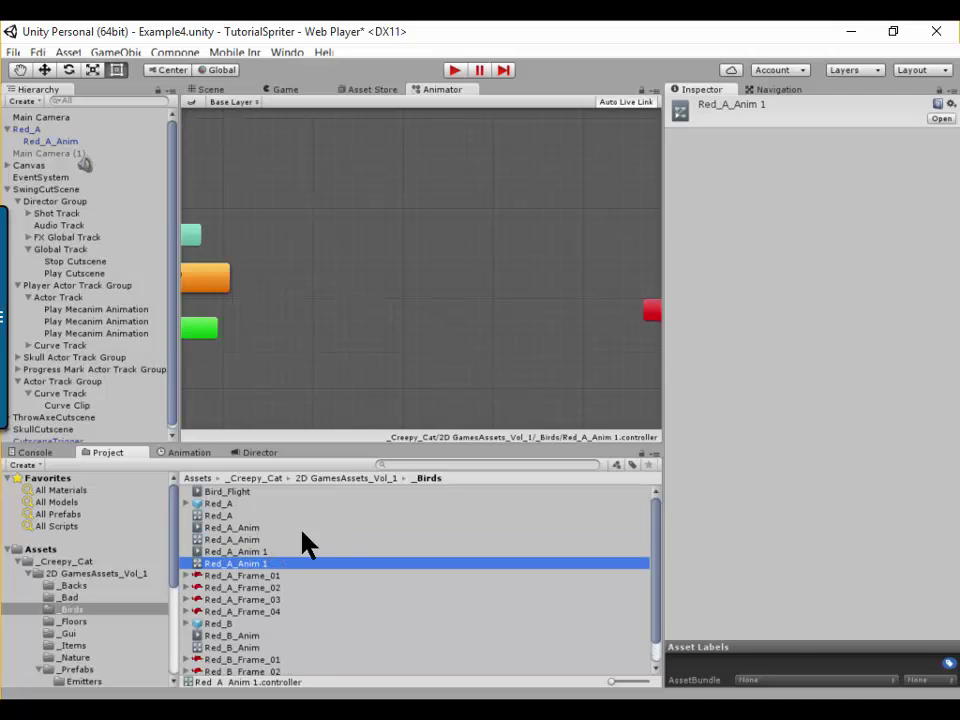
{"action": "left_click", "coordinate": [236, 551]}
{"action": "left_click", "coordinate": [240, 562]}
{"action": "left_click", "coordinate": [240, 551]}
{"action": "left_click", "coordinate": [228, 540]}
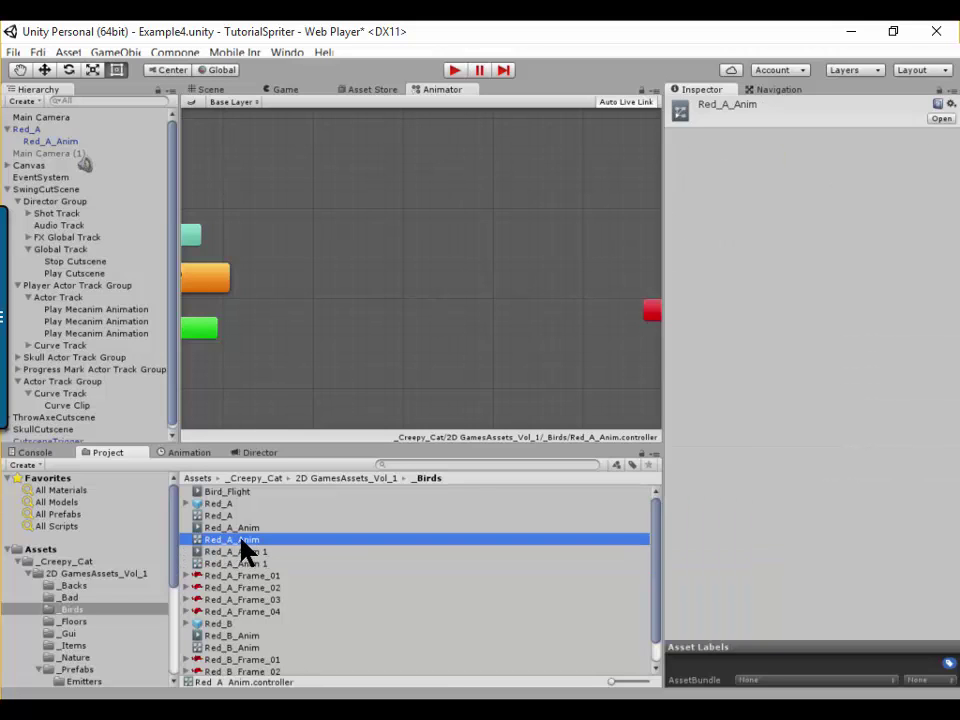
{"action": "key", "text": "Up"}
- Open the Red_A_Anim 1 controller's graph and select its Red_A_Anim state
{"action": "left_click", "coordinate": [251, 540]}
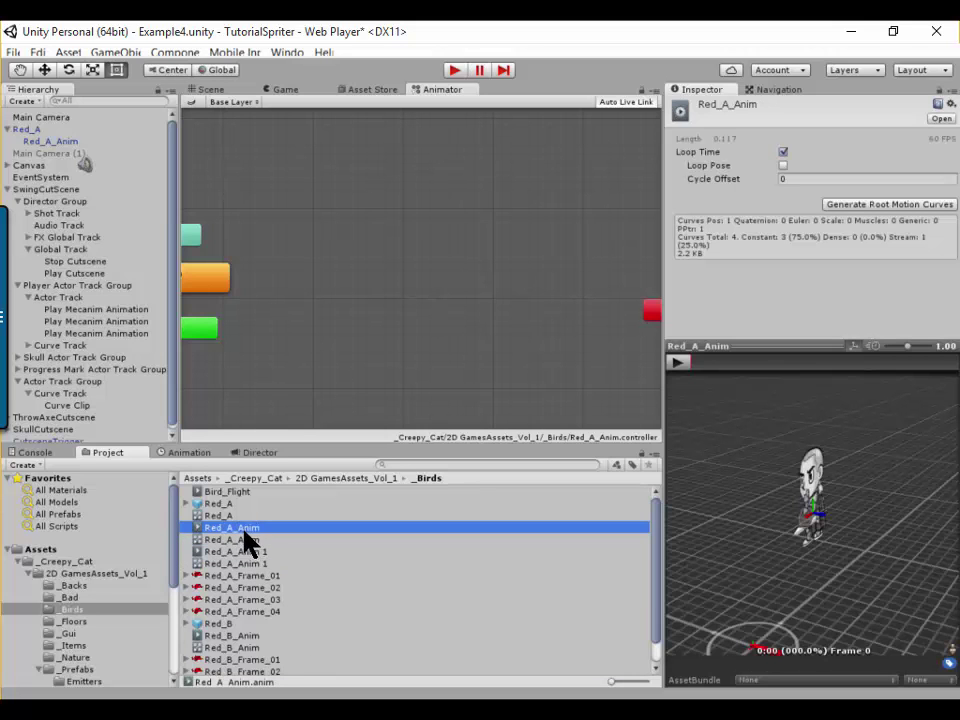
{"action": "left_click", "coordinate": [246, 564]}
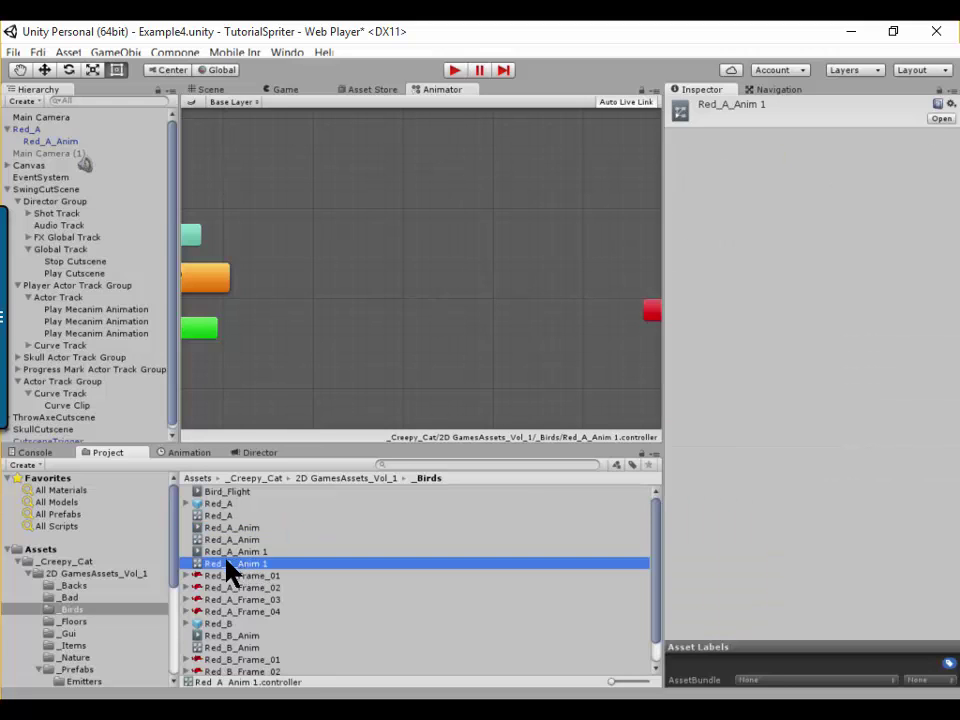
{"action": "left_click", "coordinate": [229, 554]}
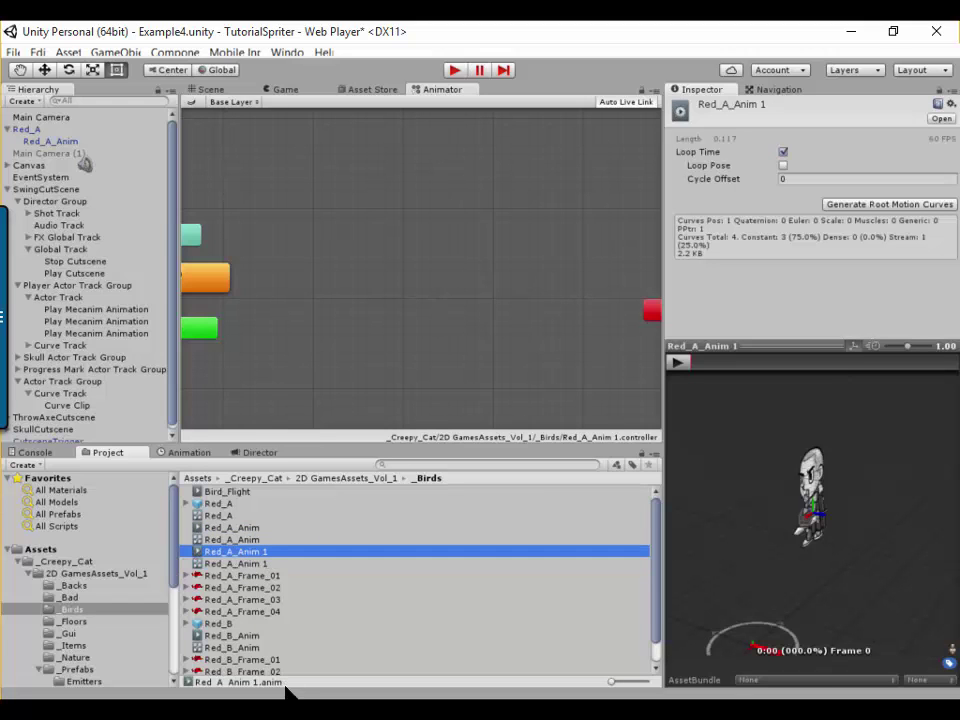
{"action": "left_click", "coordinate": [236, 564]}
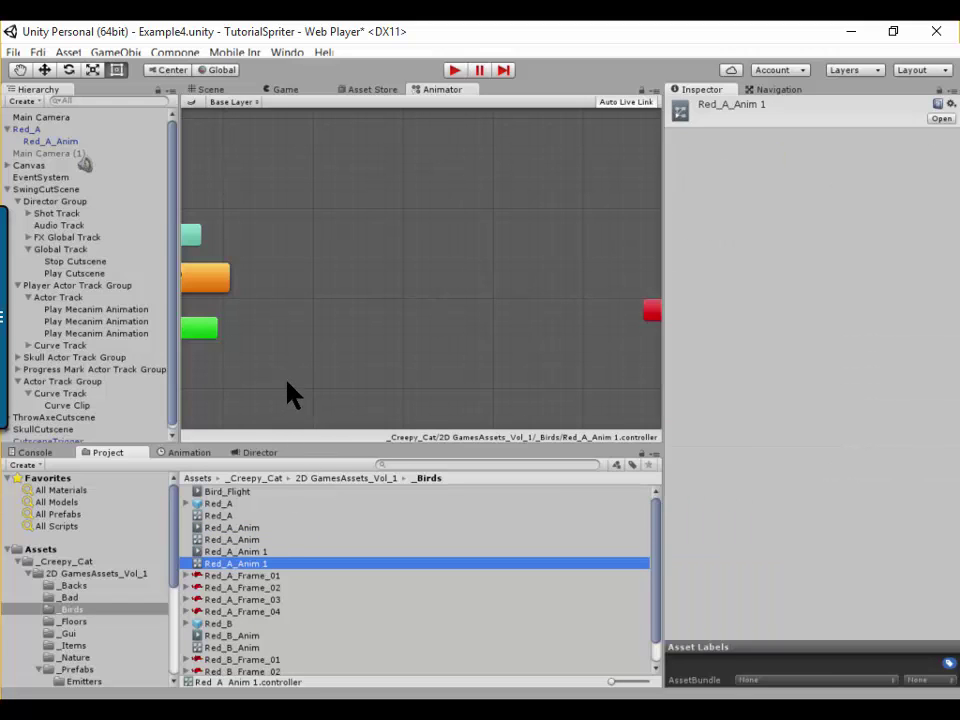
{"action": "left_click", "coordinate": [416, 347]}
{"action": "left_click", "coordinate": [392, 281]}
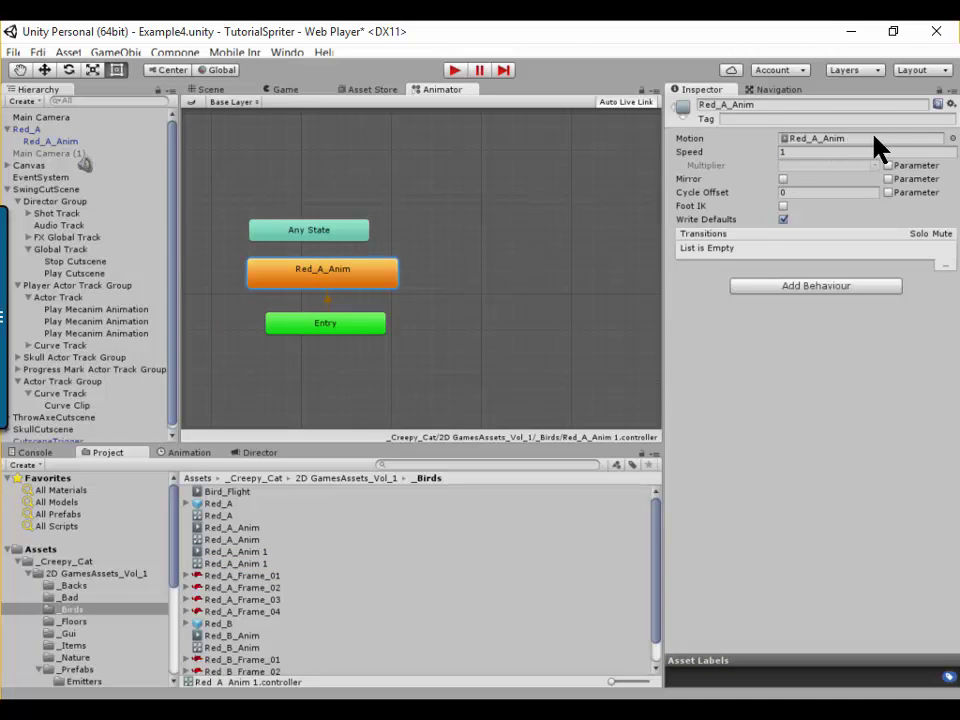
- Make the copied controller's Red_A_Anim state play the Red_A_Anim 1 clip
{"action": "left_click", "coordinate": [952, 138]}
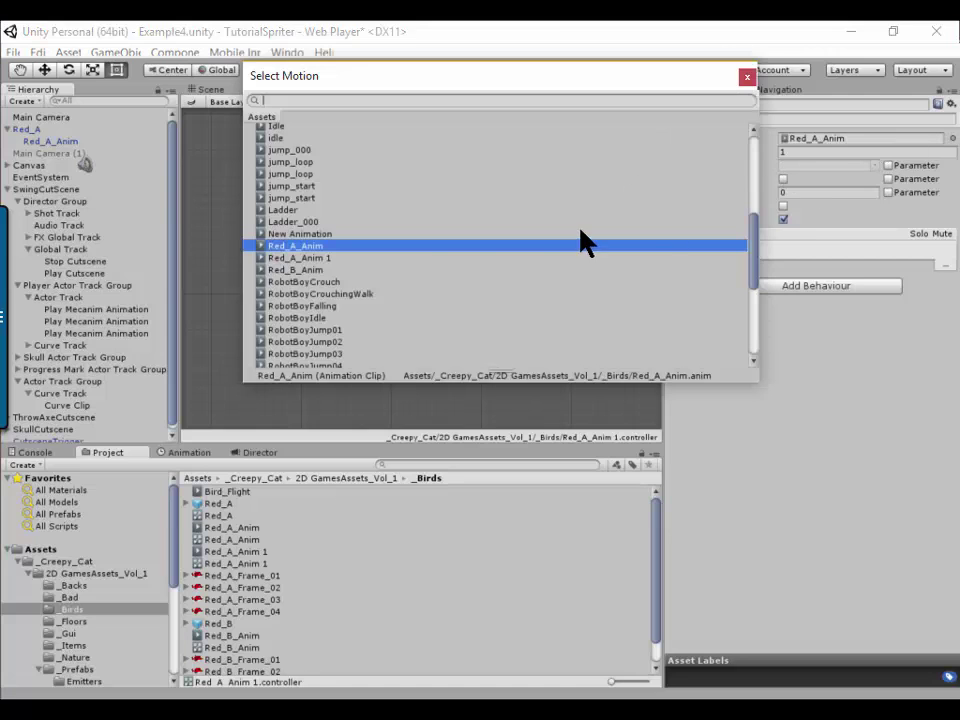
{"action": "double_click", "coordinate": [313, 258]}
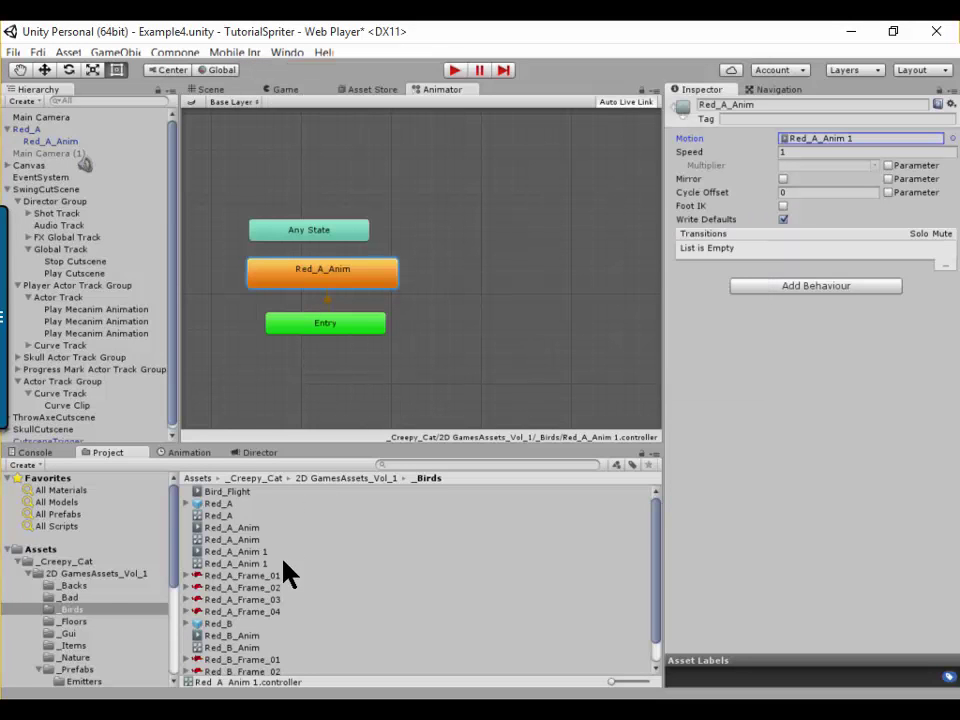
{"action": "left_click", "coordinate": [229, 563]}
- Step between the Red_A_Anim 1 clip and controller to inspect both copies
{"action": "key", "text": "Up"}
{"action": "key", "text": "Down"}
{"action": "key", "text": "Up"}
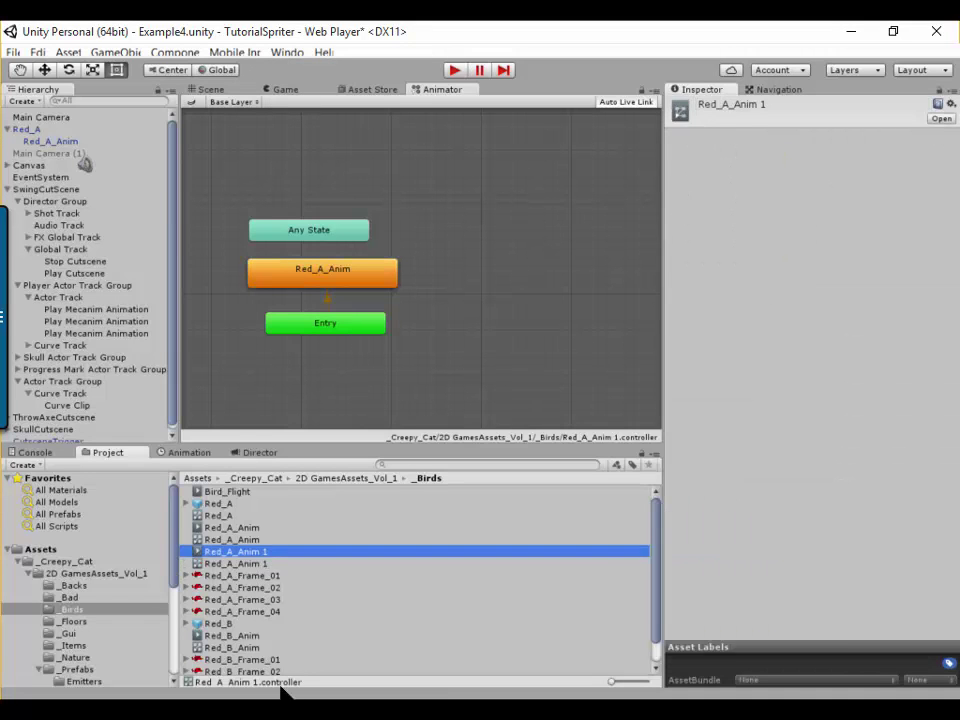
{"action": "key", "text": "Down"}
{"action": "key", "text": "Up"}
{"action": "key", "text": "Down"}
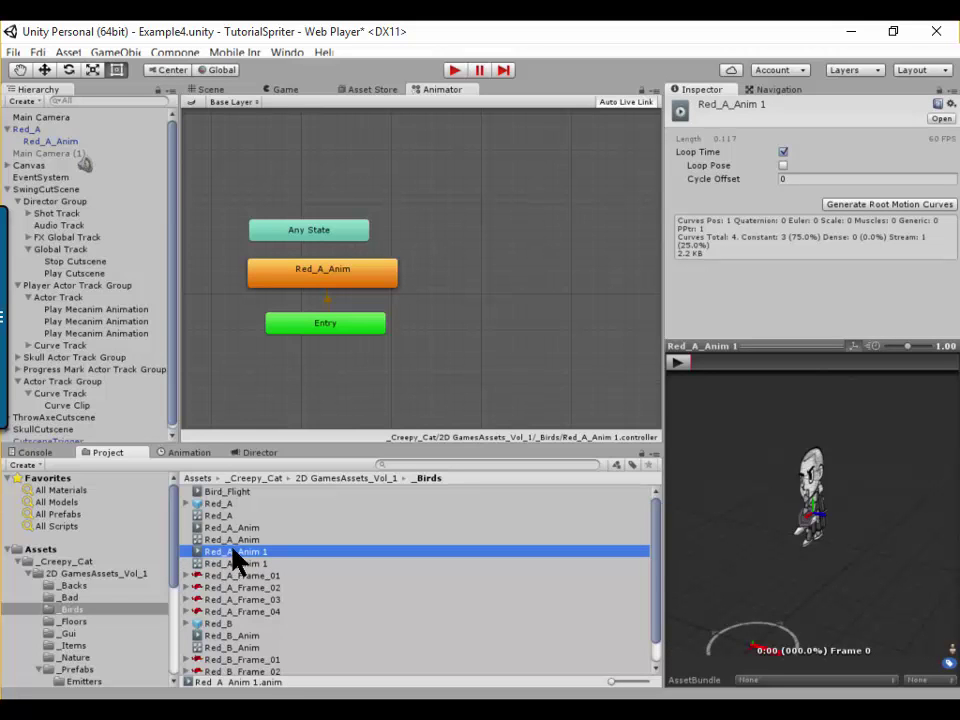
{"action": "left_click", "coordinate": [214, 563]}
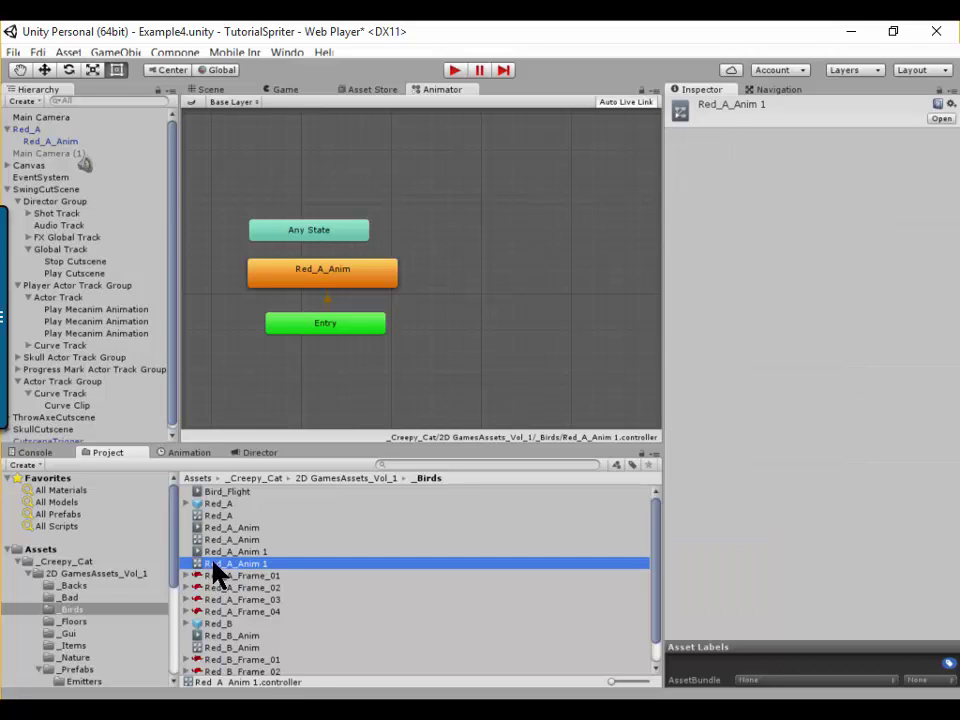
{"action": "key", "text": "Up"}
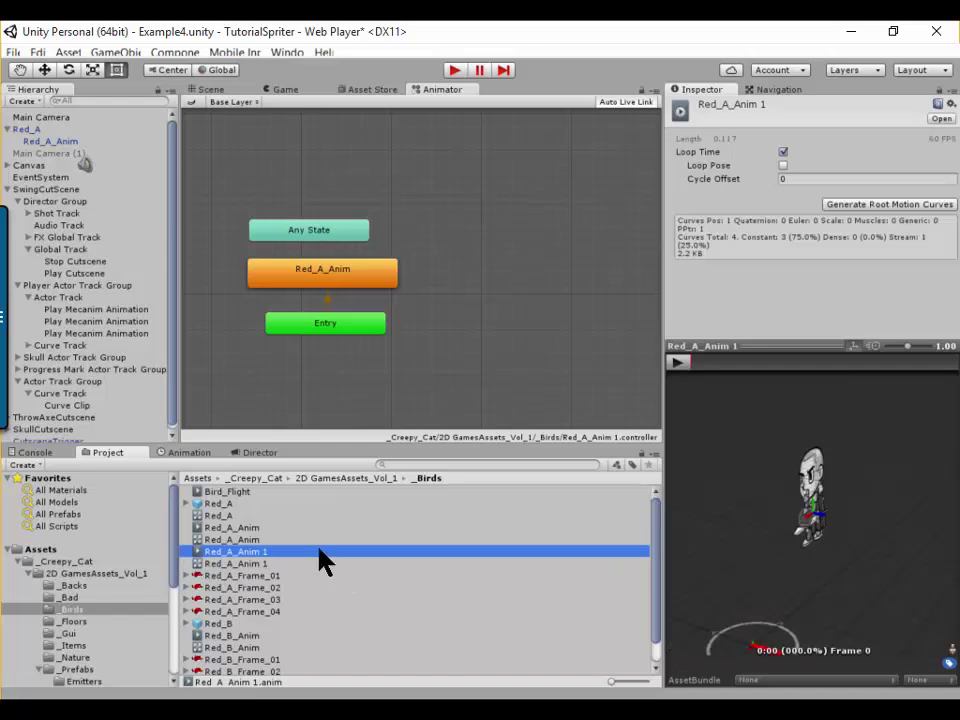
- Expand the Red_A prefab to its Red_A_Anim child and delete the accidental Red_A 1 prefab
{"action": "left_click", "coordinate": [206, 505]}
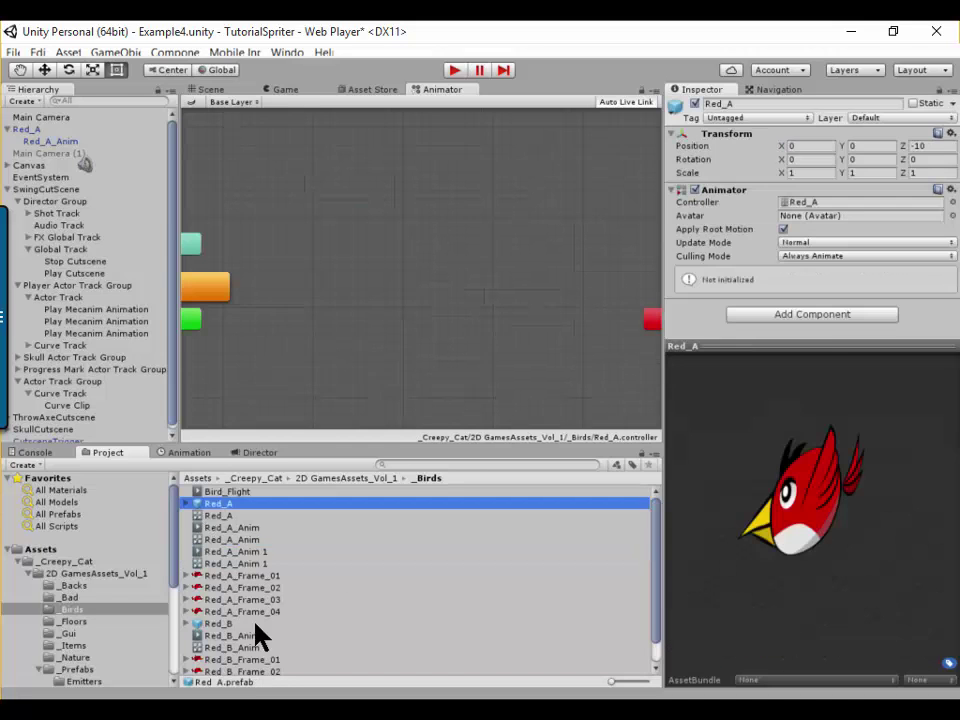
{"action": "left_click", "coordinate": [187, 503]}
{"action": "left_click", "coordinate": [227, 516]}
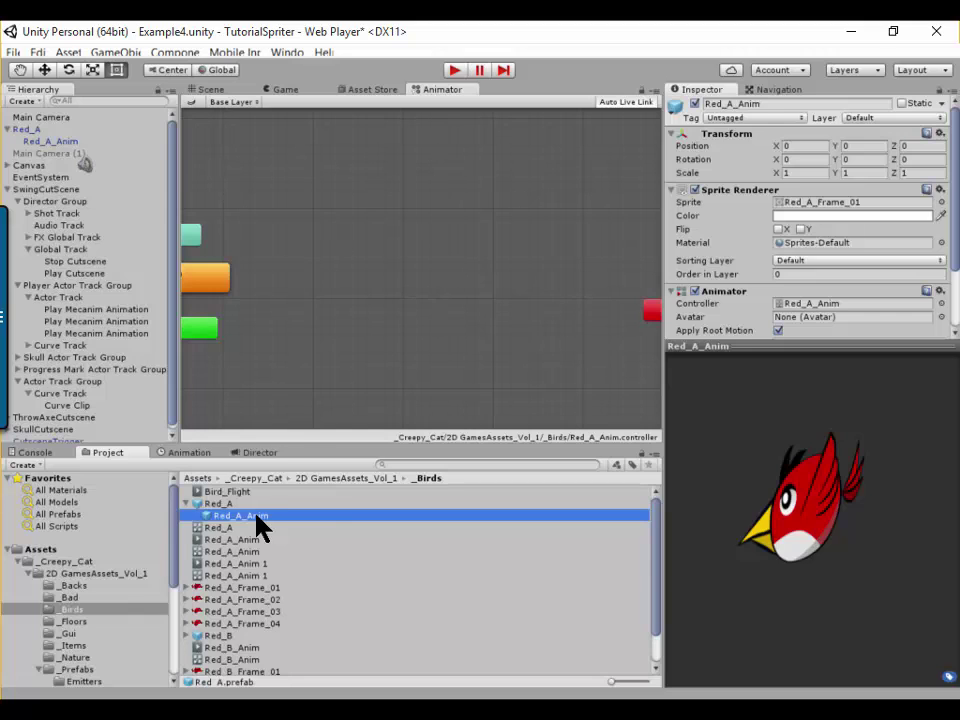
{"action": "key", "text": "ctrl+d"}
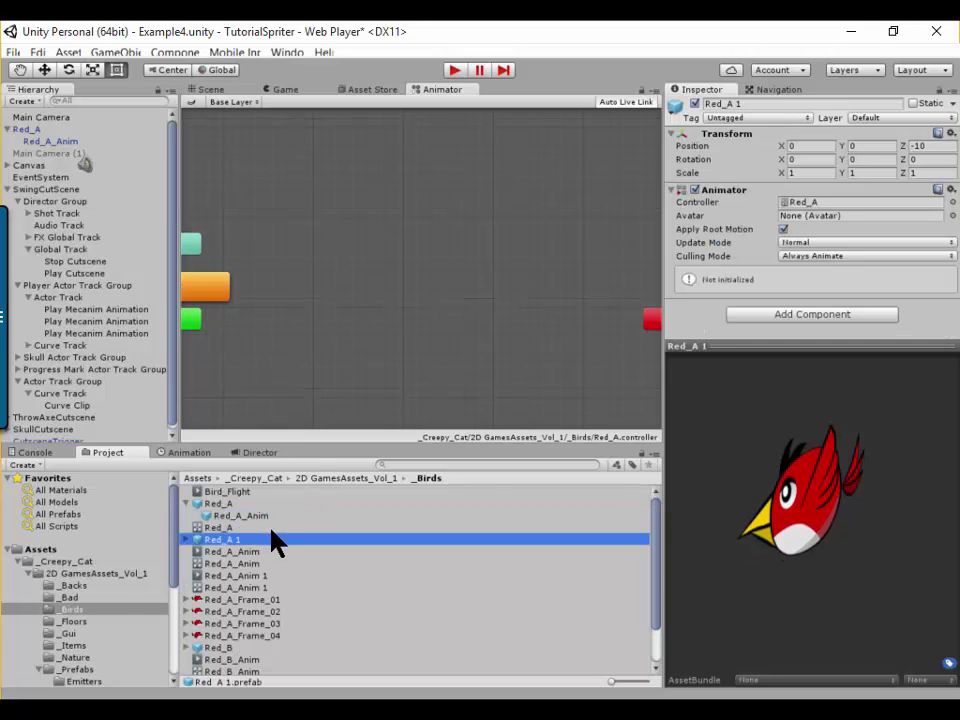
{"action": "left_click", "coordinate": [205, 539]}
{"action": "key", "text": "Return"}
{"action": "key", "text": "Delete"}
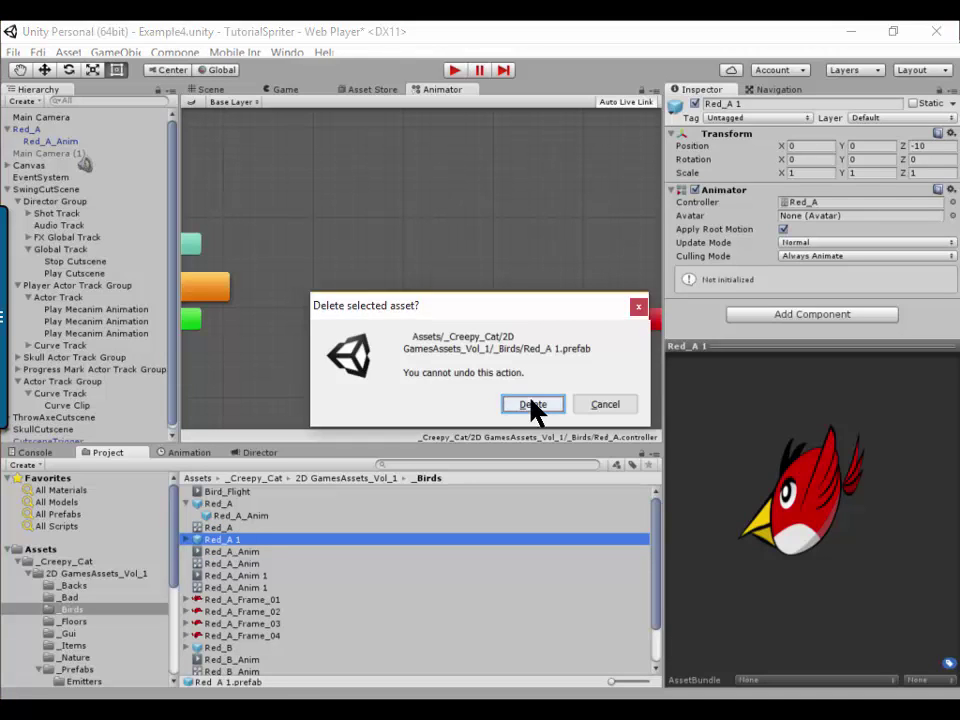
{"action": "left_click", "coordinate": [533, 403]}
{"action": "left_click", "coordinate": [270, 516]}
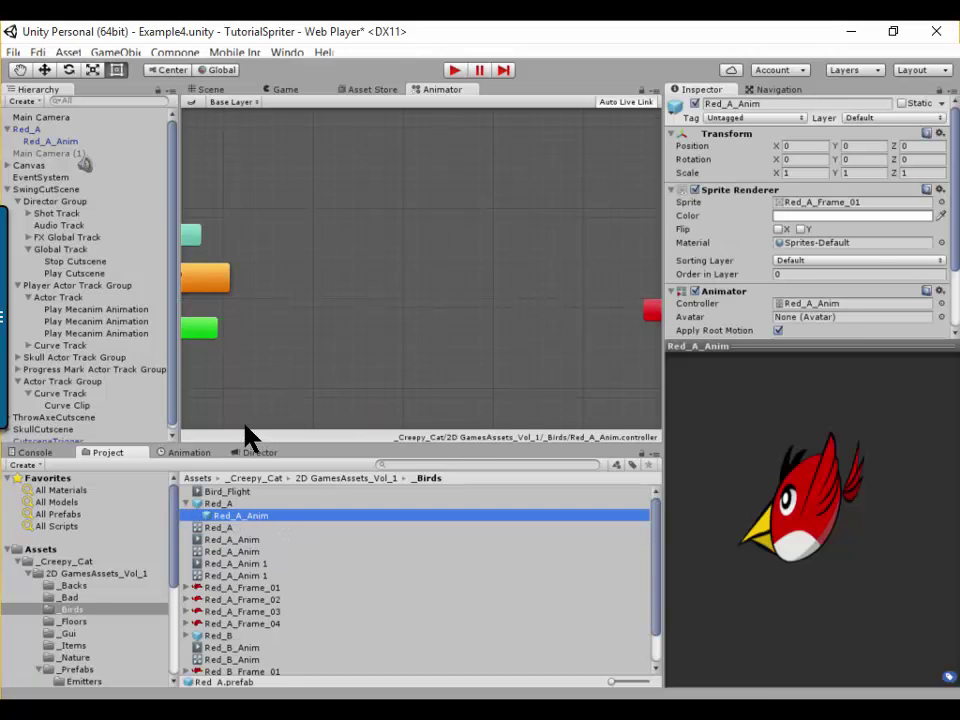
- Duplicate the Red_A_Anim bird and drag Red_A_Anim (1) out of Red_A to the Hierarchy root
{"action": "right_click", "coordinate": [229, 512]}
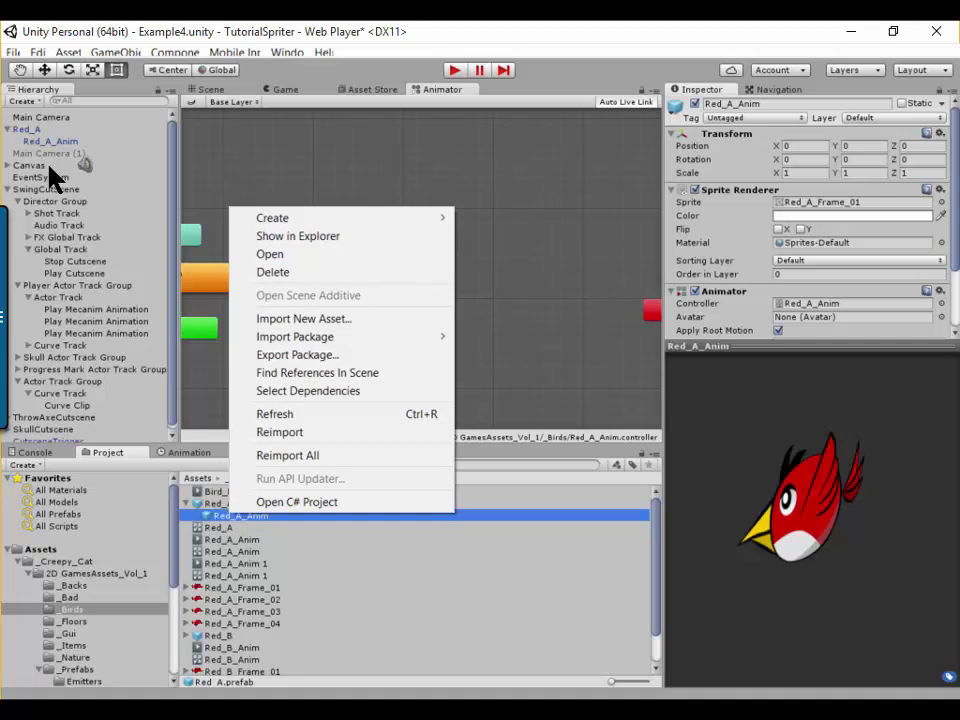
{"action": "left_click", "coordinate": [48, 141]}
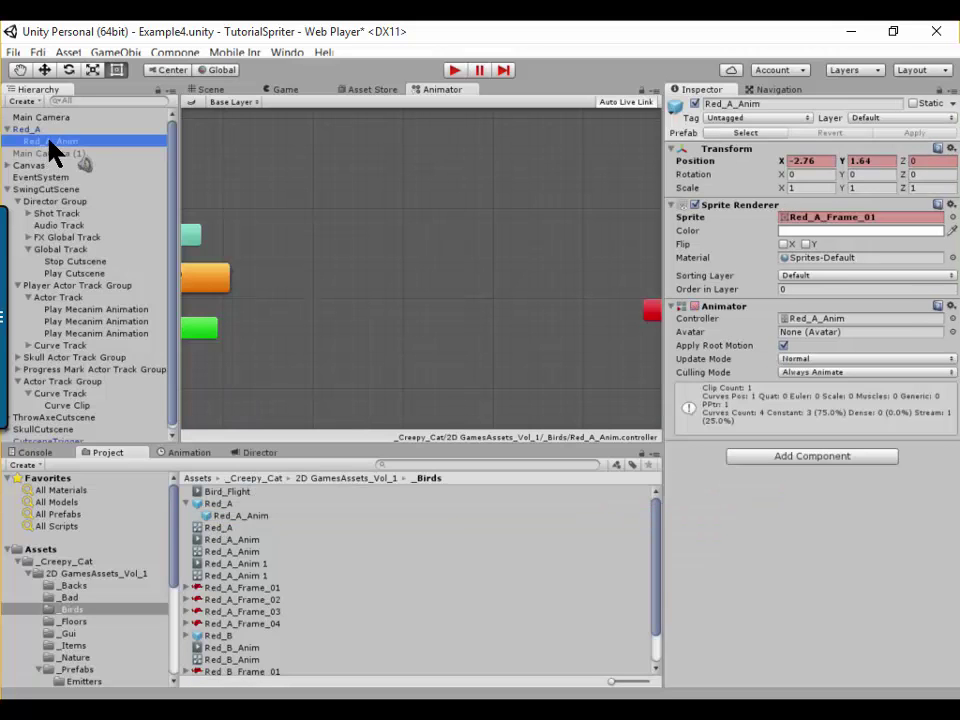
{"action": "key", "text": "ctrl+d"}
{"action": "left_click_drag", "start_coordinate": [64, 152], "coordinate": [10, 166]}
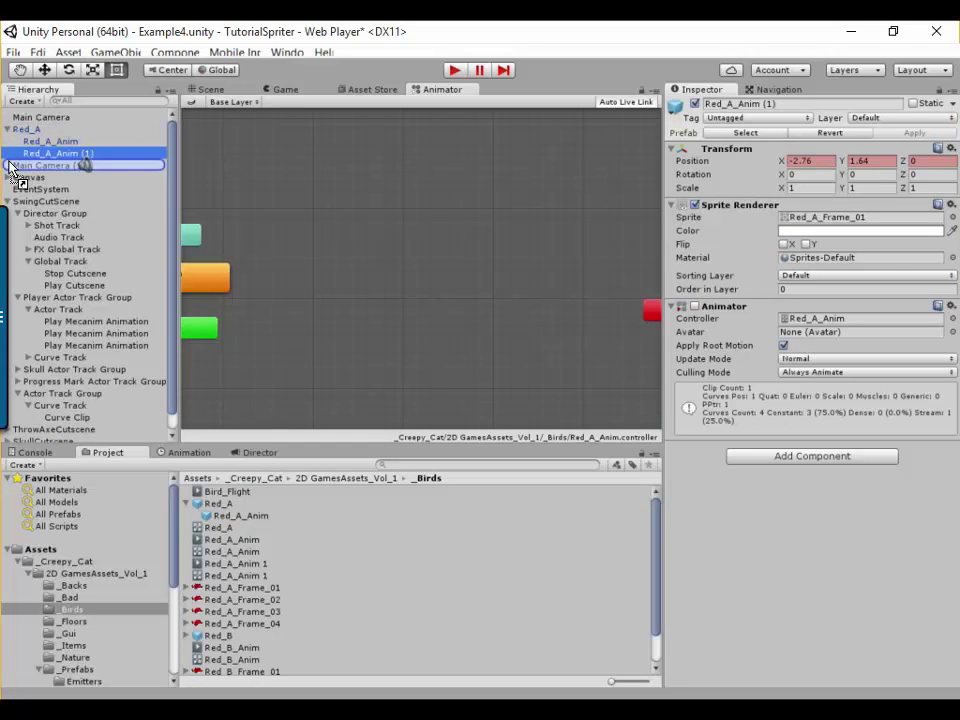
{"action": "left_click_drag", "start_coordinate": [10, 166], "coordinate": [14, 123]}
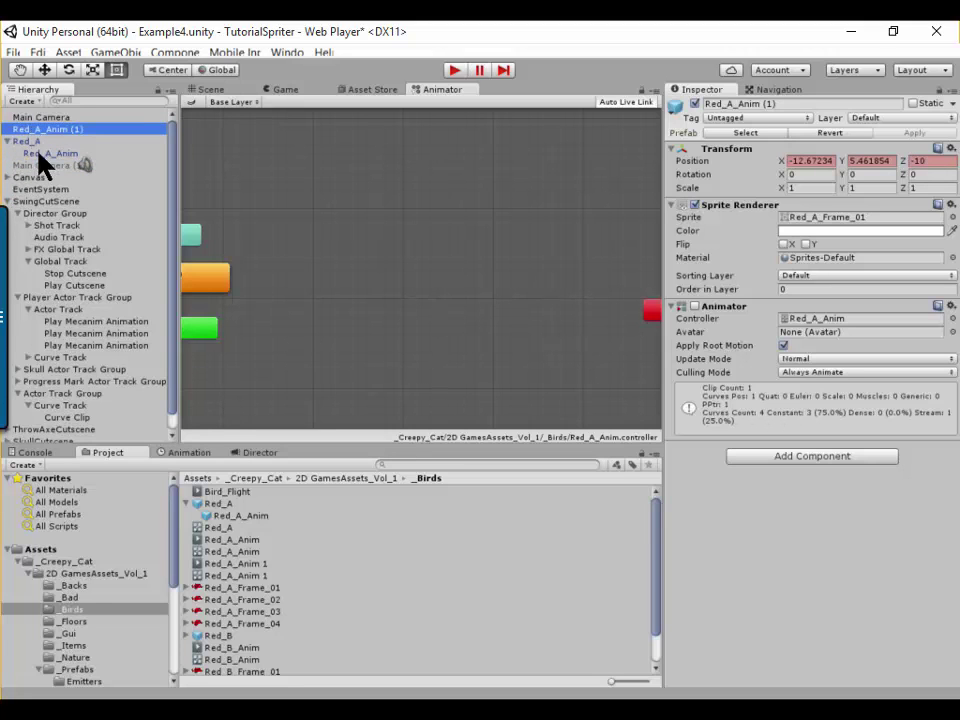
{"action": "left_click", "coordinate": [50, 153]}
{"action": "left_click", "coordinate": [60, 129]}
- Assign the Red_A_Anim 1 controller to Red_A_Anim (1)'s Animator and check its state graph
{"action": "left_click", "coordinate": [950, 319]}
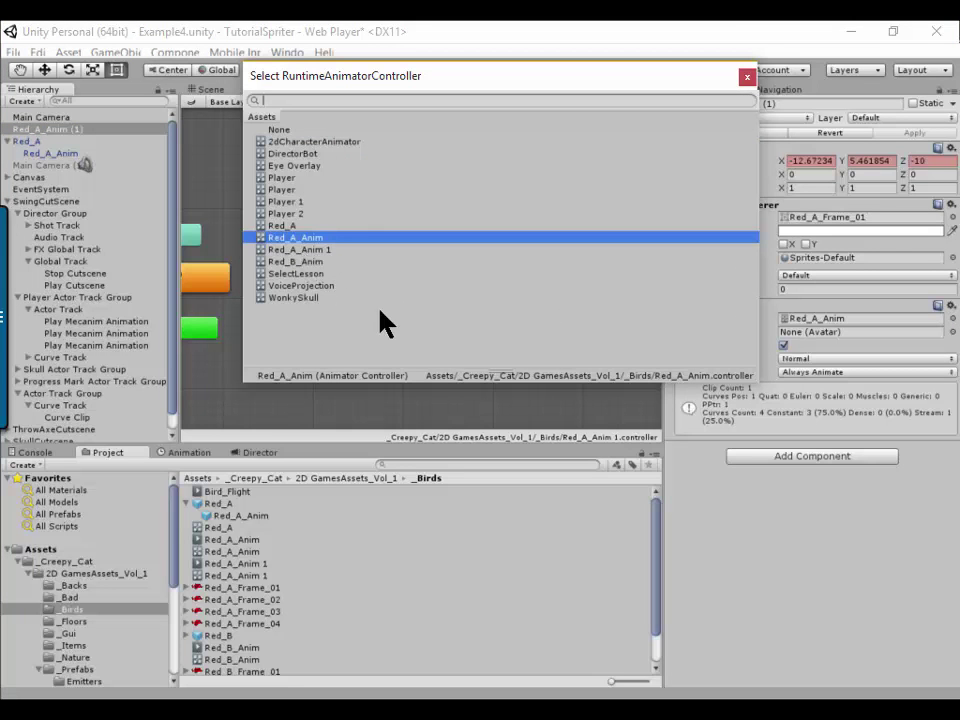
{"action": "left_click", "coordinate": [336, 250]}
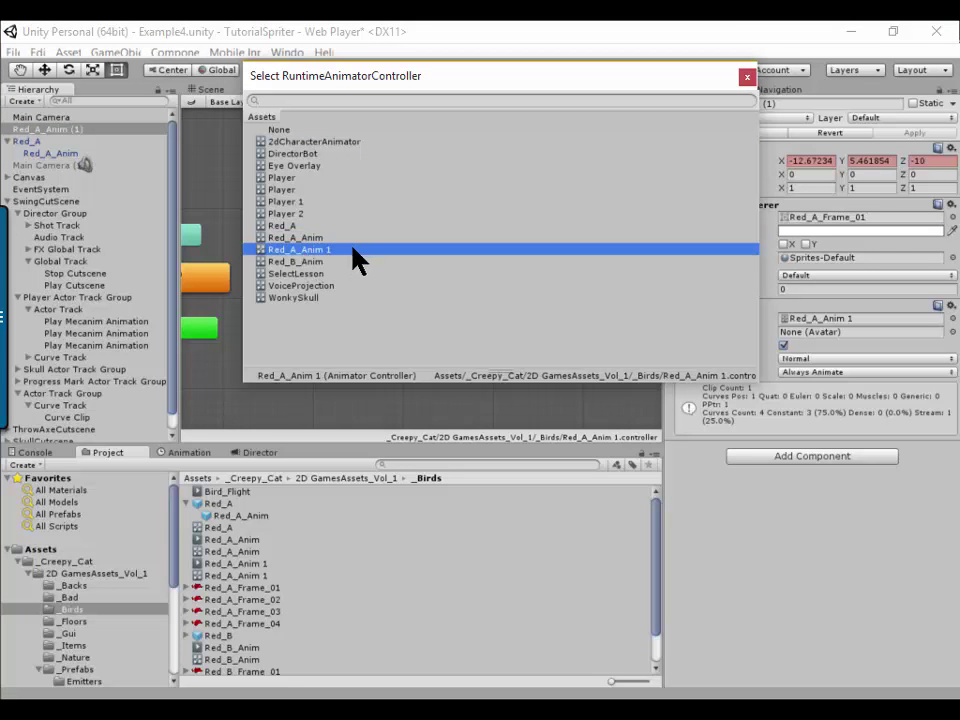
{"action": "key", "text": "Return"}
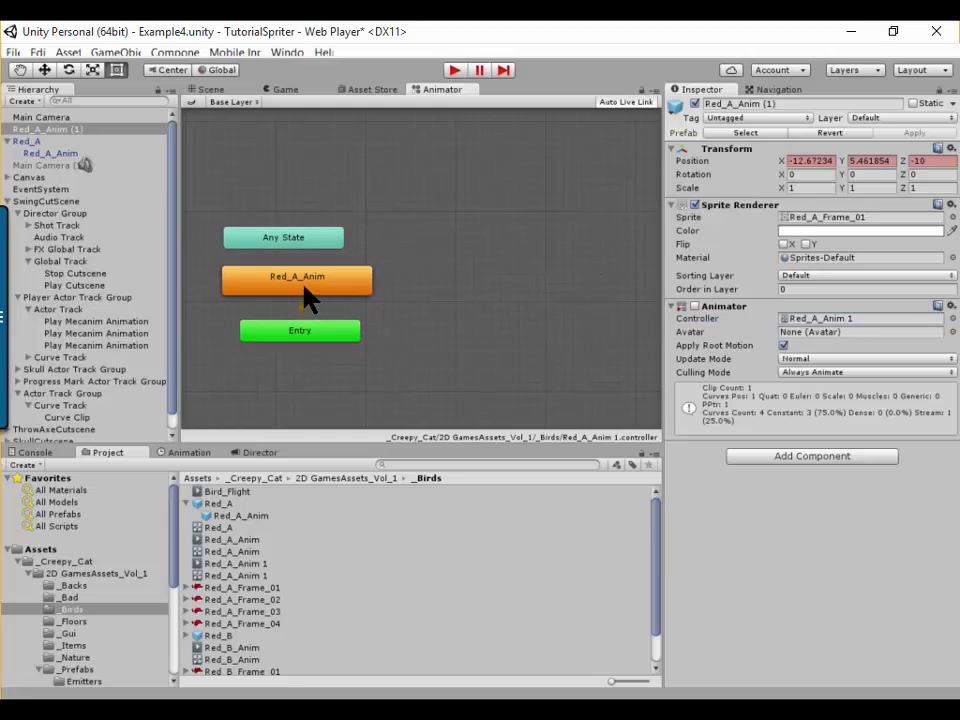
{"action": "left_click", "coordinate": [306, 292]}
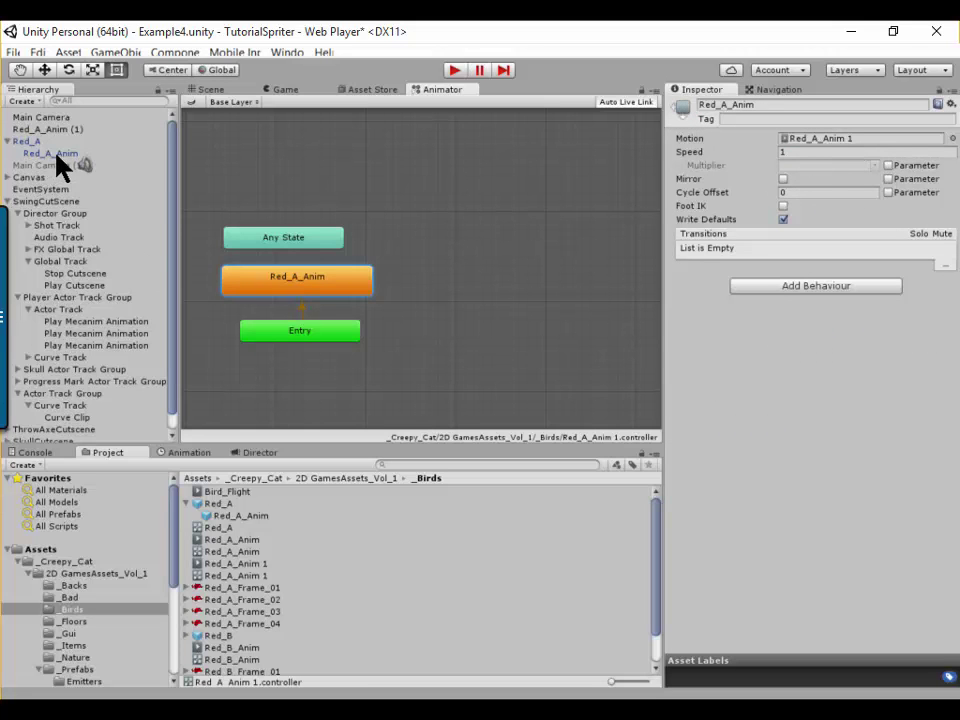
{"action": "left_click", "coordinate": [27, 141]}
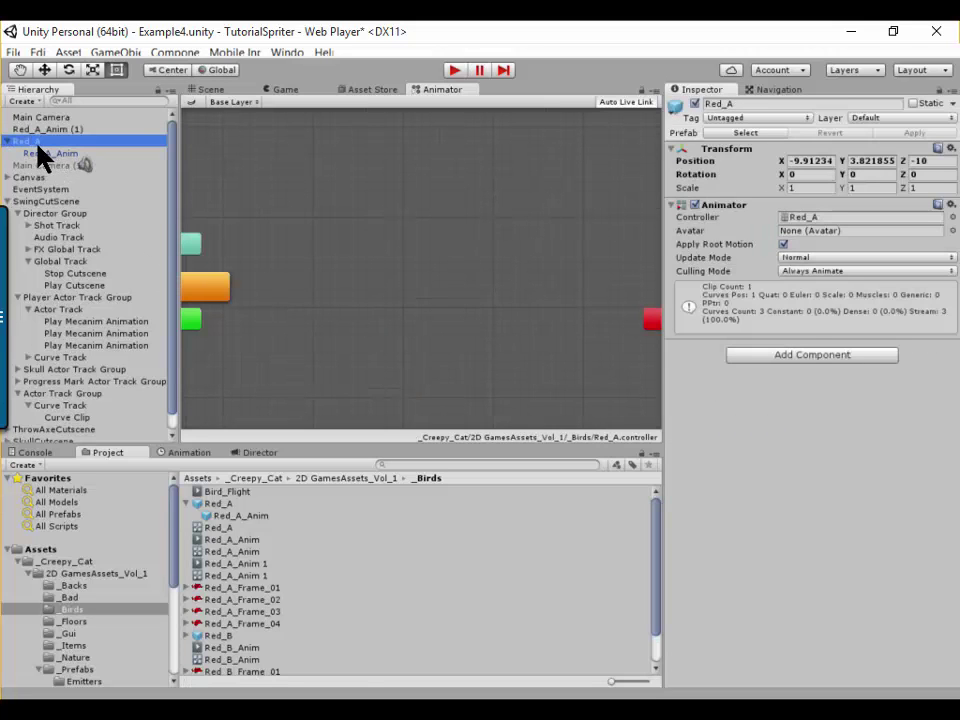
{"action": "left_click", "coordinate": [52, 130]}
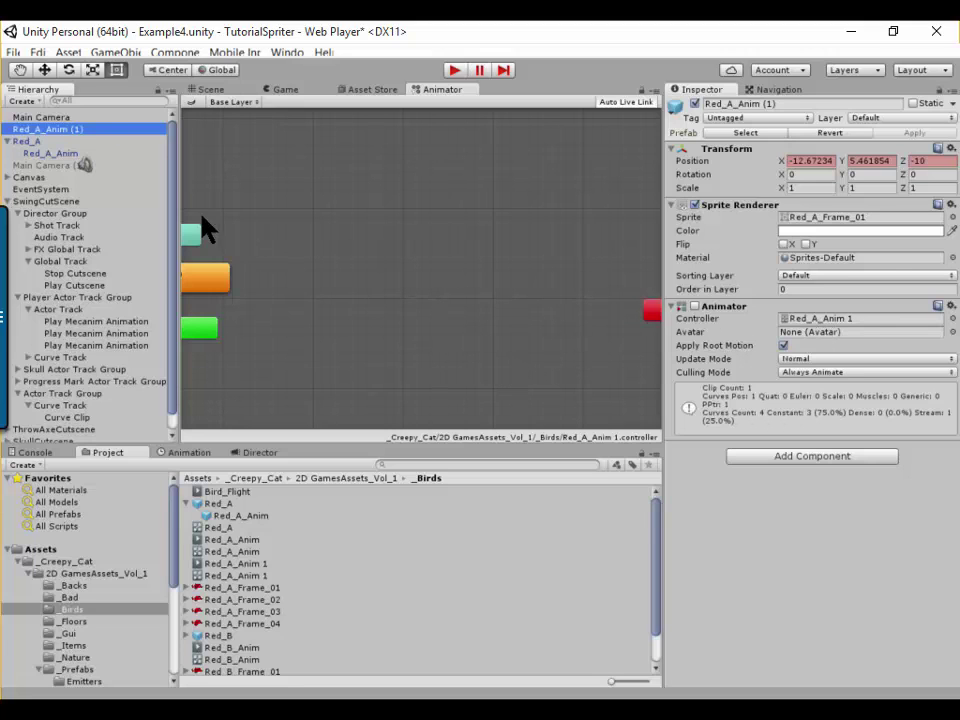
{"action": "middle_click_drag", "start_coordinate": [354, 260], "coordinate": [589, 289]}
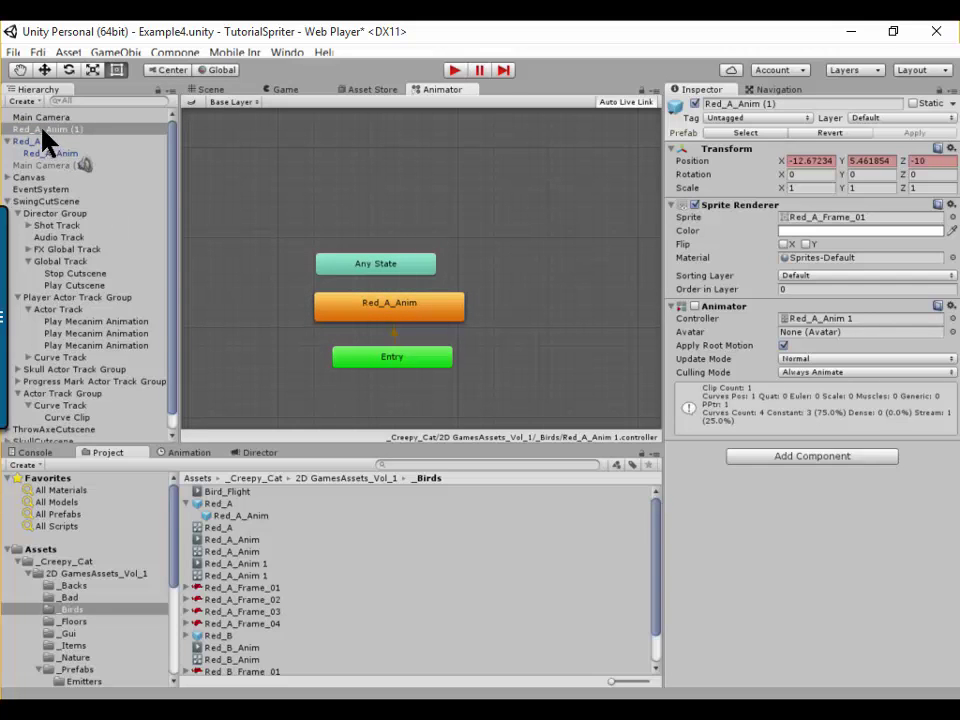
- Move Red_A_Anim (1) below the first bird to X -11.09, Y 3.73 and open its Animation timeline
{"action": "left_click", "coordinate": [222, 90]}
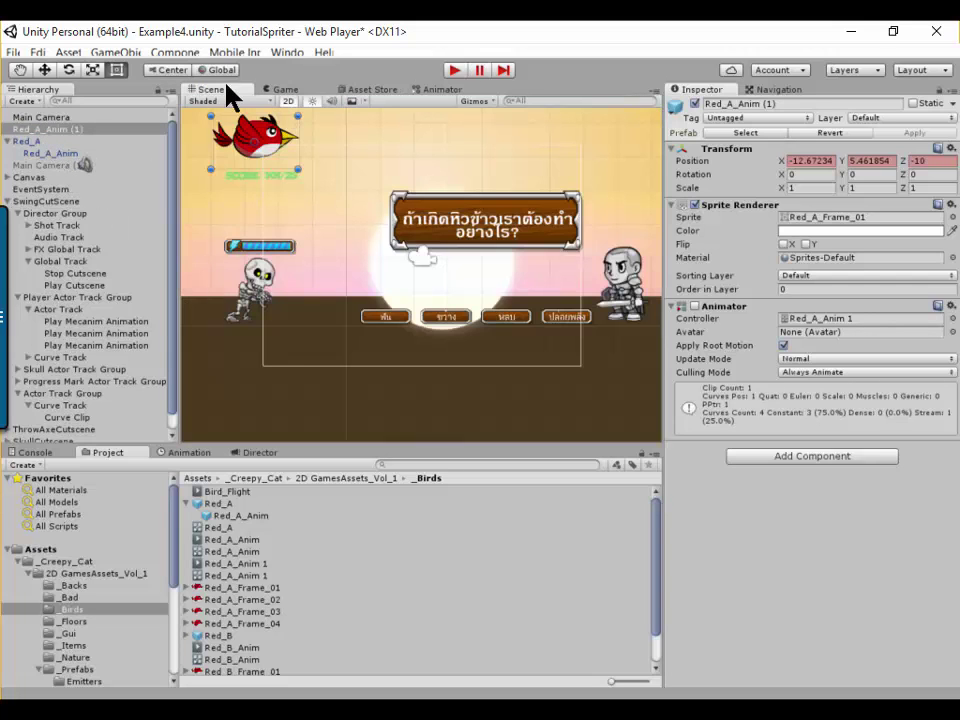
{"action": "left_click", "coordinate": [28, 142]}
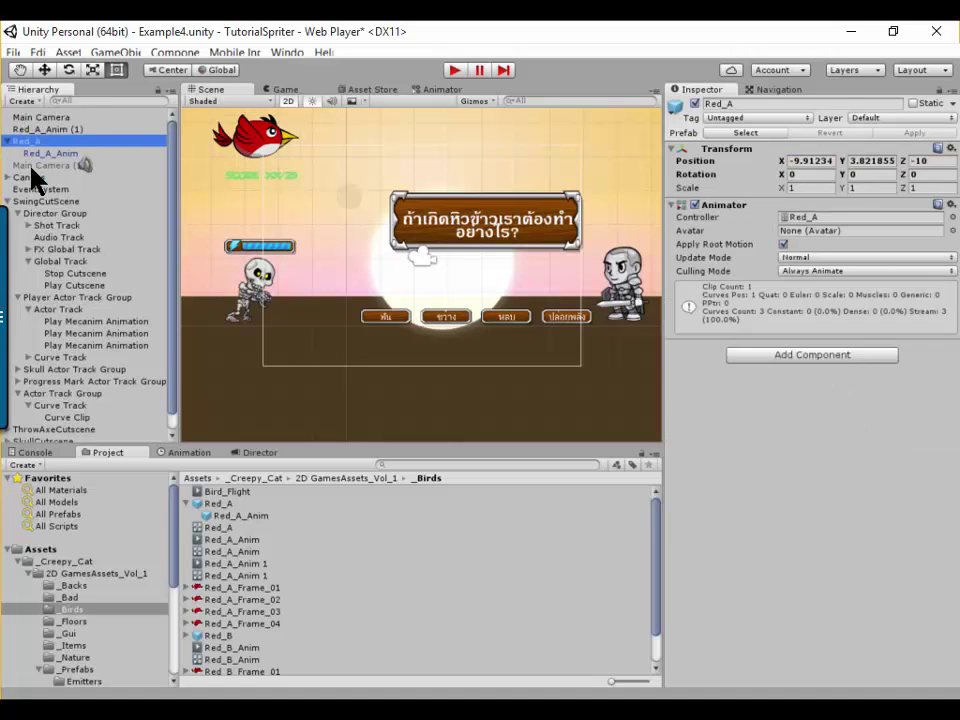
{"action": "left_click", "coordinate": [66, 130]}
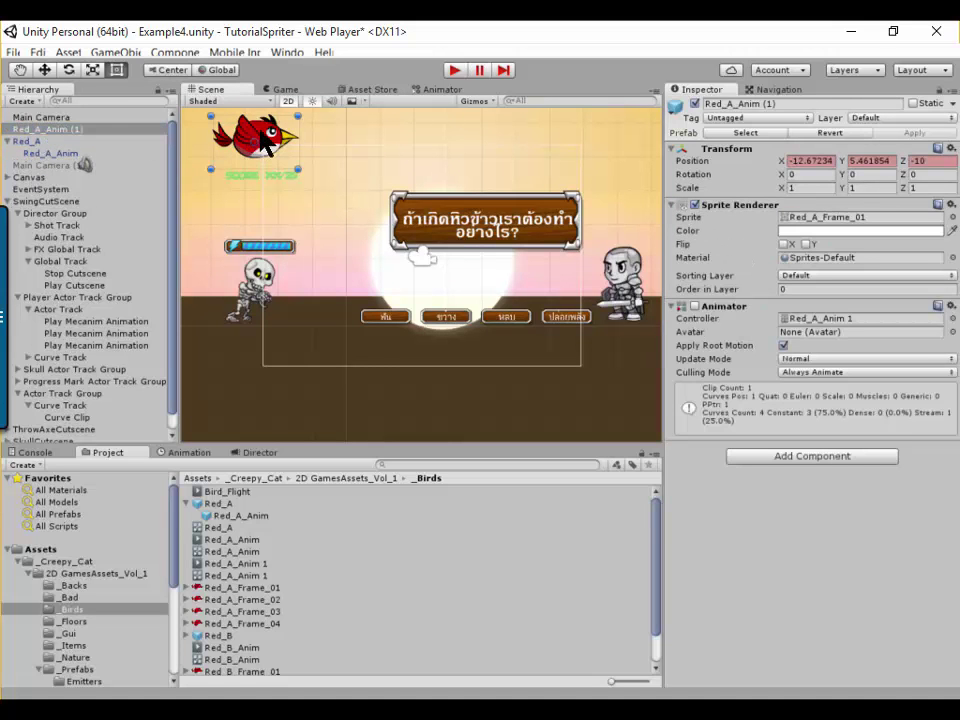
{"action": "mouse_move", "coordinate": [255, 140]}
{"action": "left_mouse_down"}
{"action": "mouse_move", "coordinate": [320, 197]}
{"action": "mouse_move", "coordinate": [295, 212]}
{"action": "mouse_move", "coordinate": [288, 203]}
{"action": "left_mouse_up"}
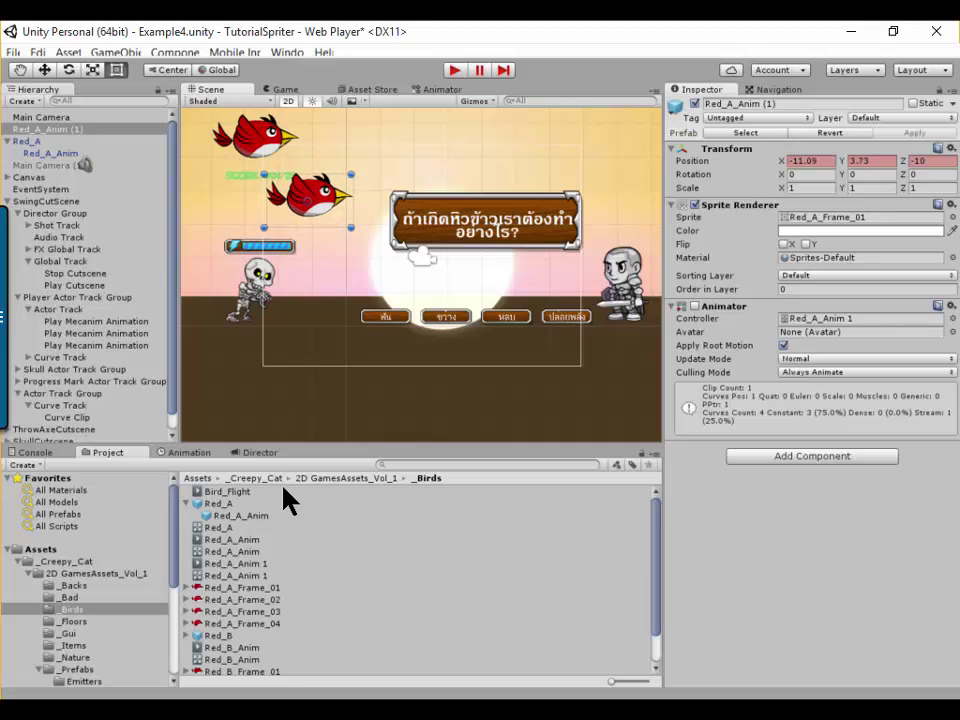
{"action": "left_click", "coordinate": [190, 453]}
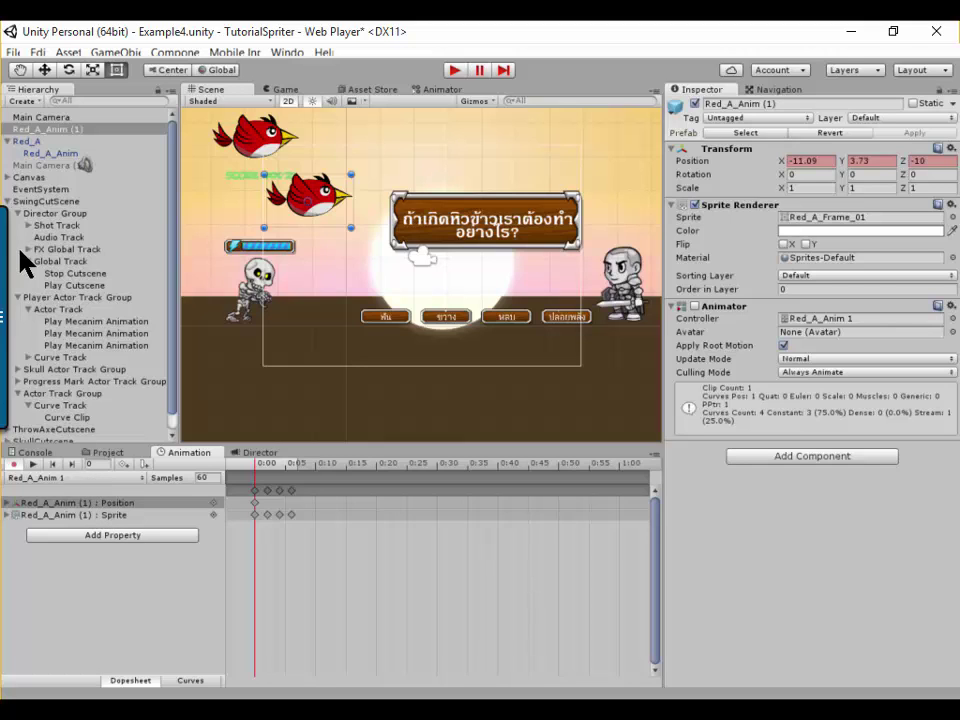
- Delete the Position track from the original Red_A_Anim bird's clip
{"action": "left_click", "coordinate": [32, 152]}
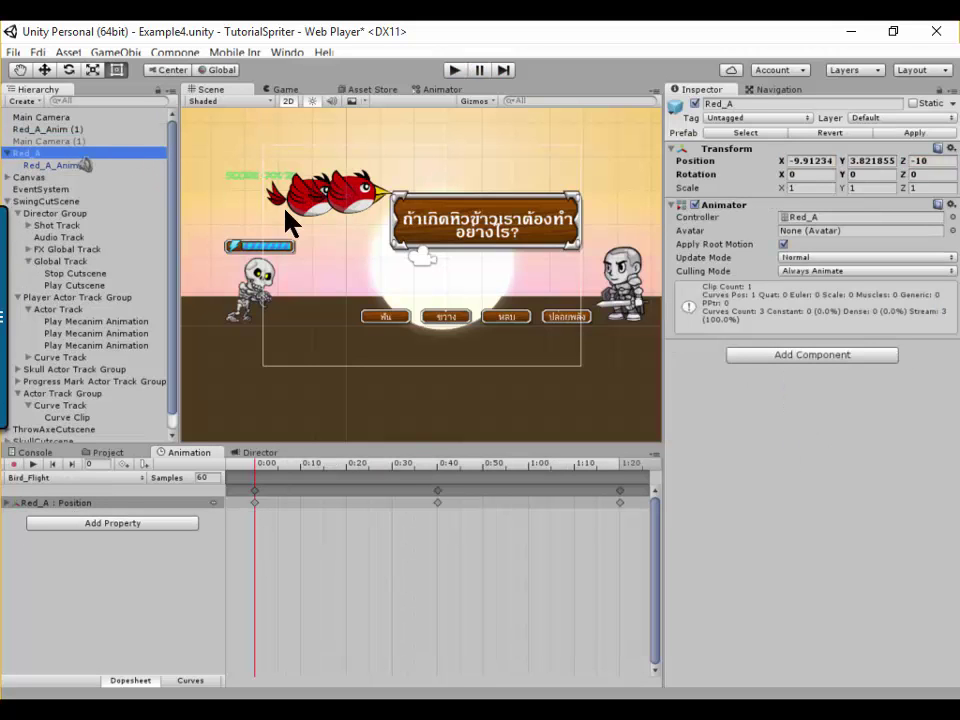
{"action": "left_click", "coordinate": [349, 161]}
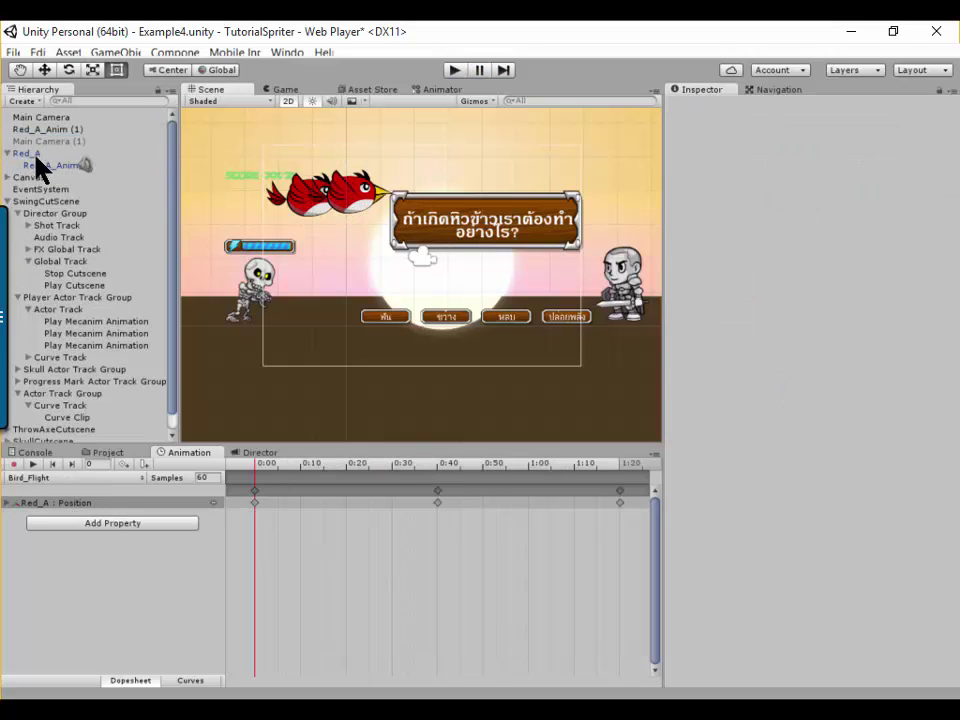
{"action": "left_click", "coordinate": [37, 155]}
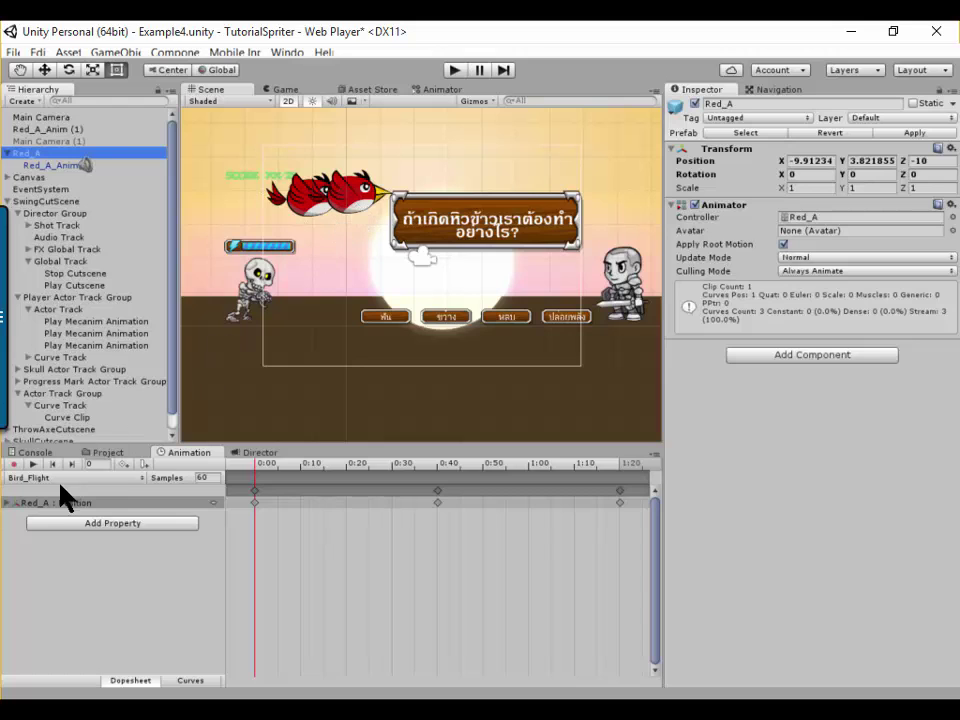
{"action": "left_click", "coordinate": [42, 165]}
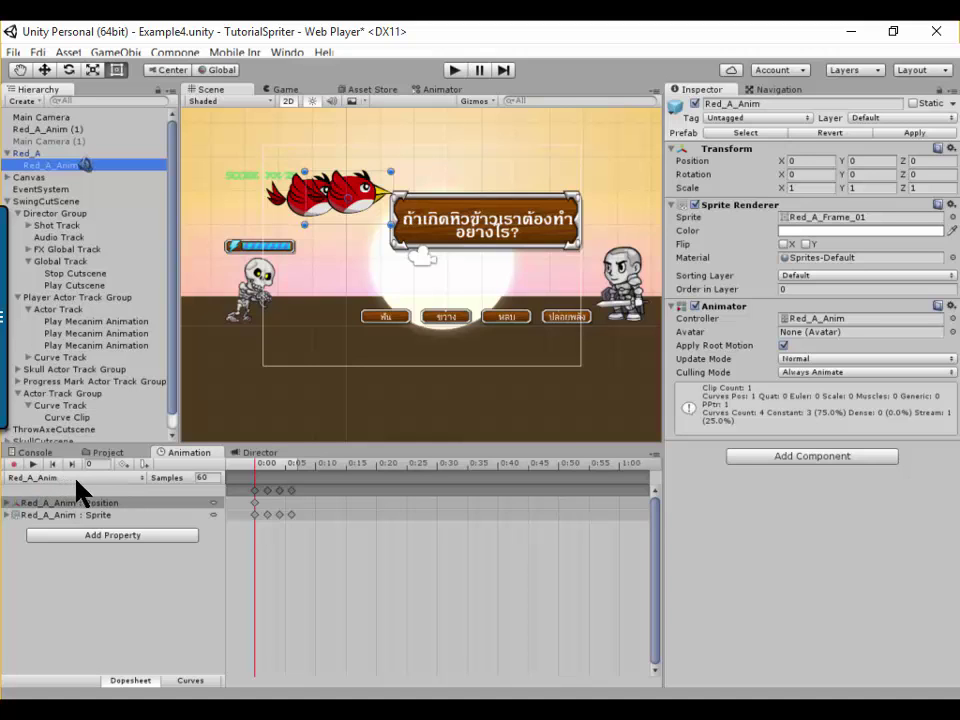
{"action": "left_click", "coordinate": [255, 503]}
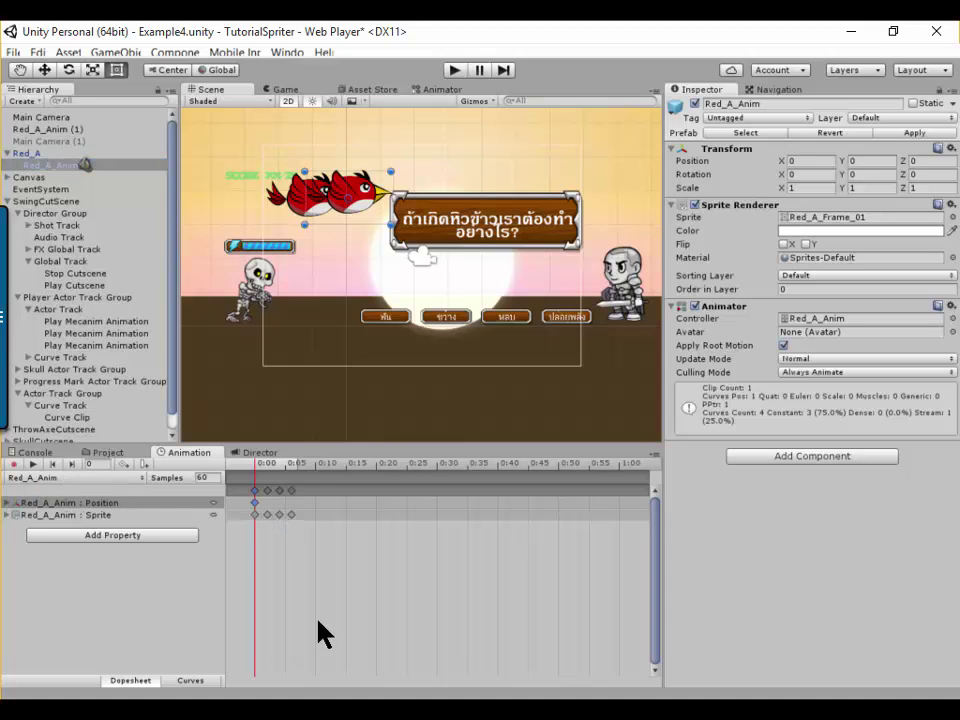
{"action": "key", "text": "Delete"}
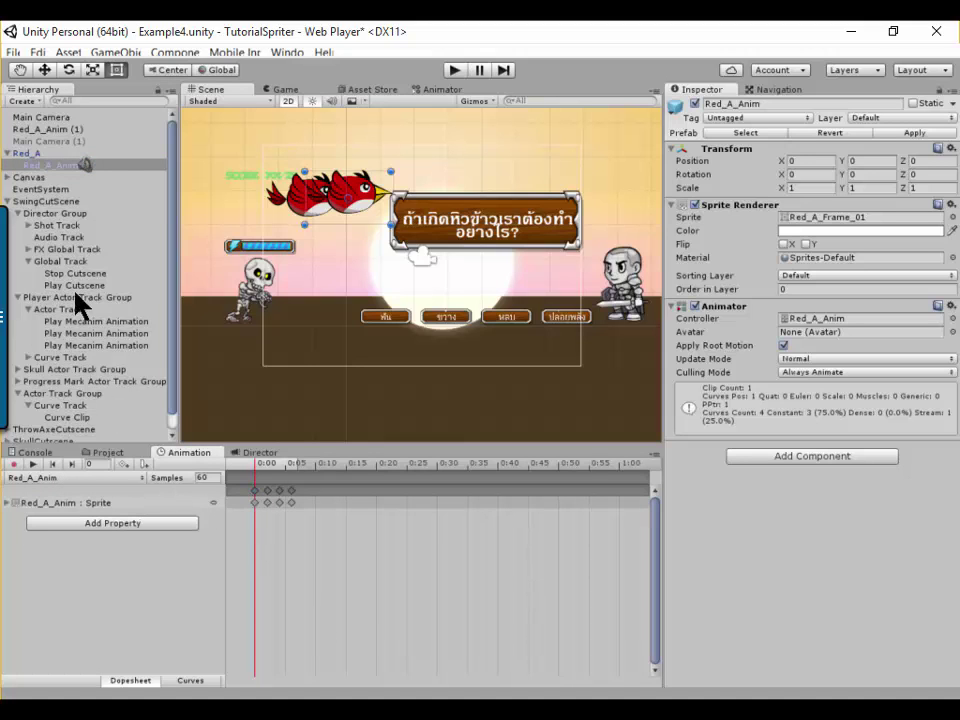
- Delete the Position track from Red_A_Anim (1)'s clip and select its Sprite keyframes
{"action": "left_click", "coordinate": [55, 130]}
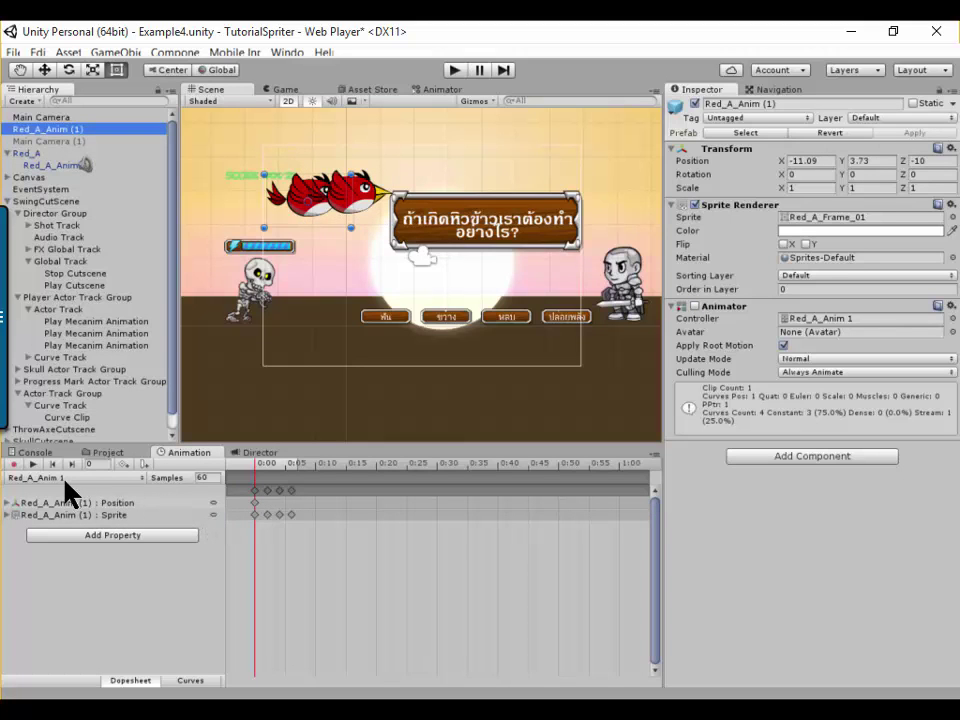
{"action": "left_click", "coordinate": [254, 502]}
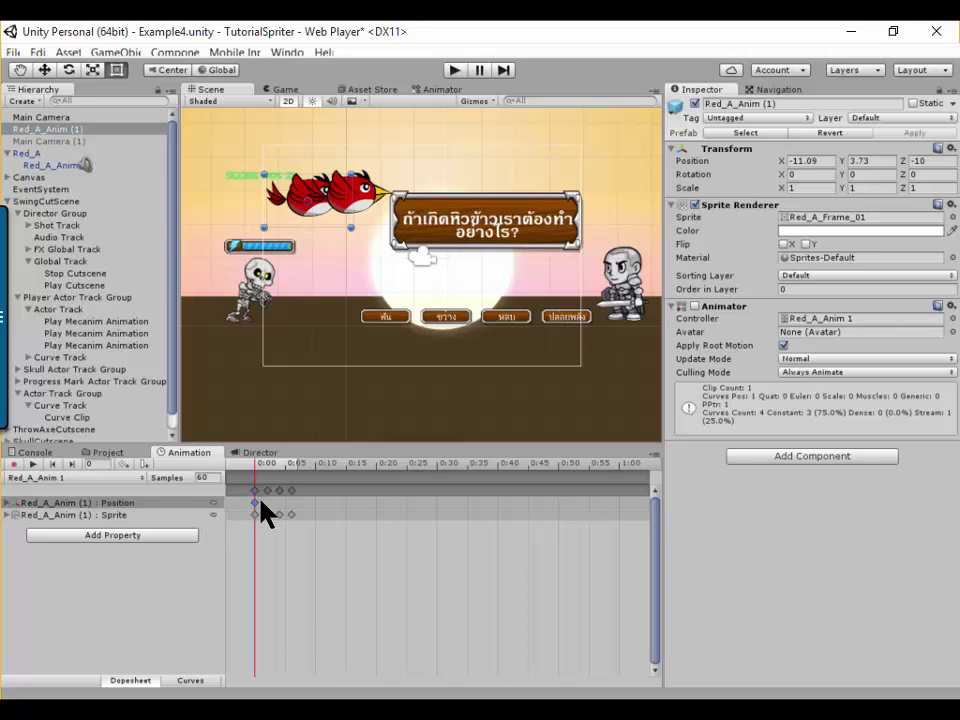
{"action": "key", "text": "Delete"}
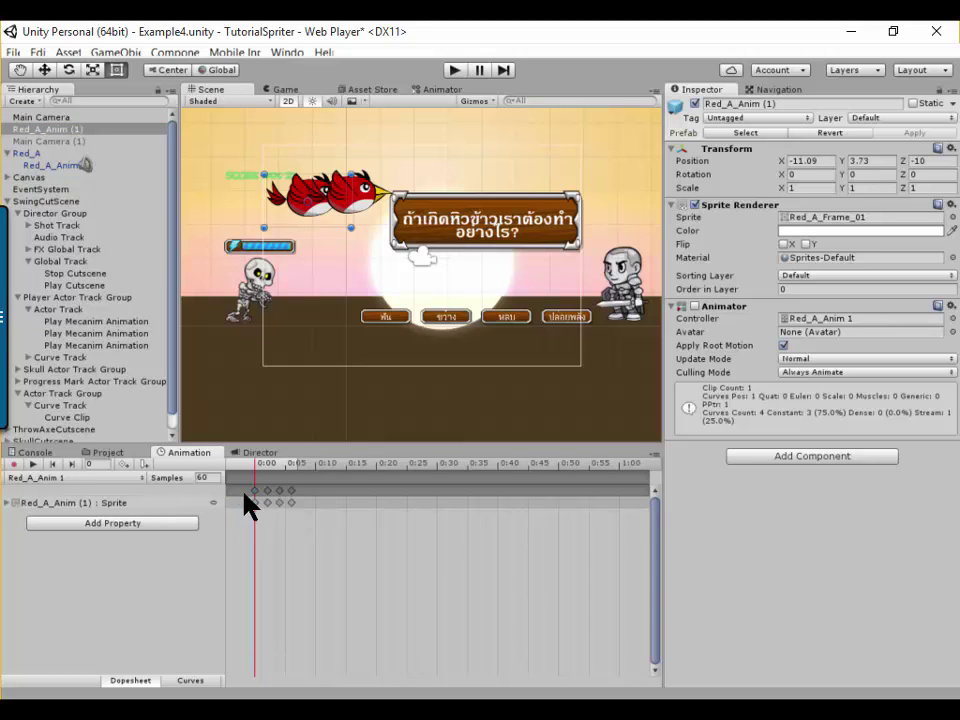
{"action": "left_click", "coordinate": [254, 502]}
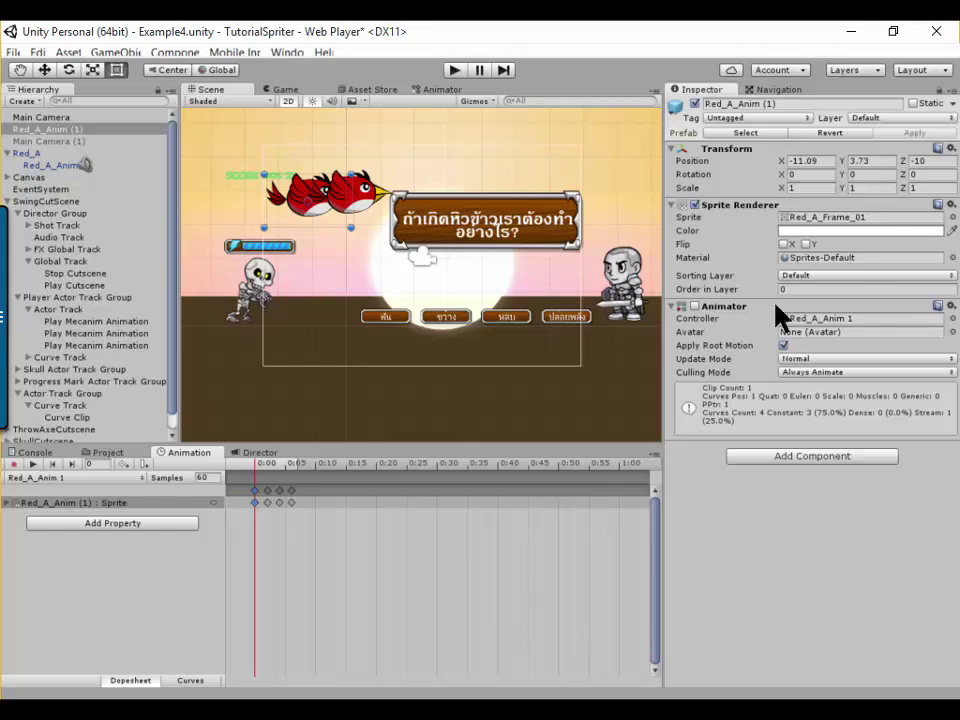
- Set the frame-0 and frame-2 sprite keyframes to RobotBoyCrouch00 and RobotBoyCrouch03
{"action": "left_click", "coordinate": [951, 216]}
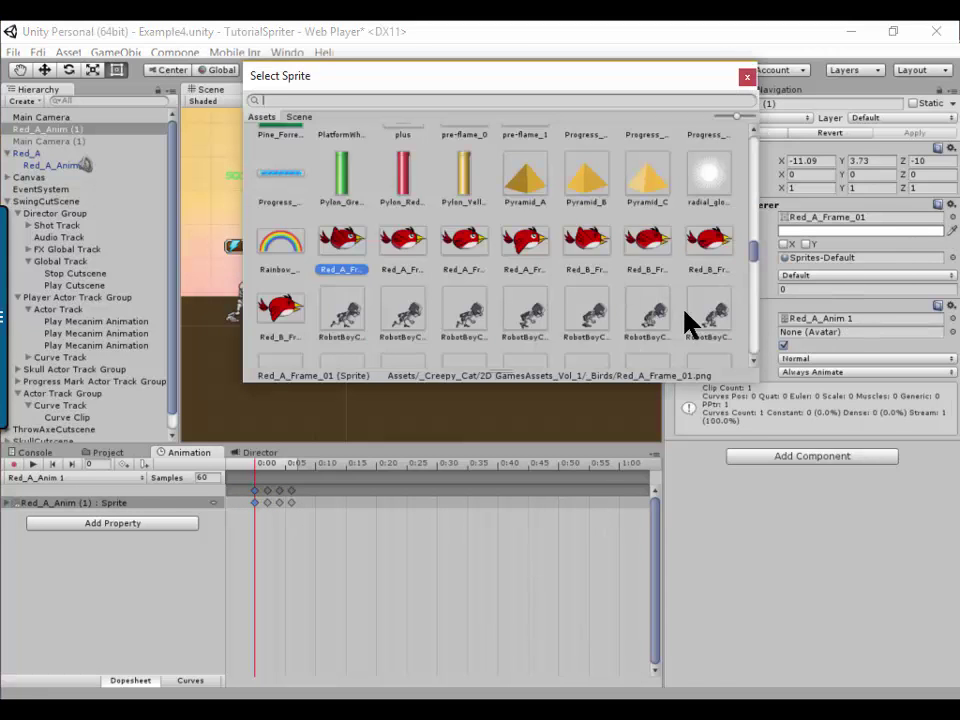
{"action": "left_click", "coordinate": [343, 312]}
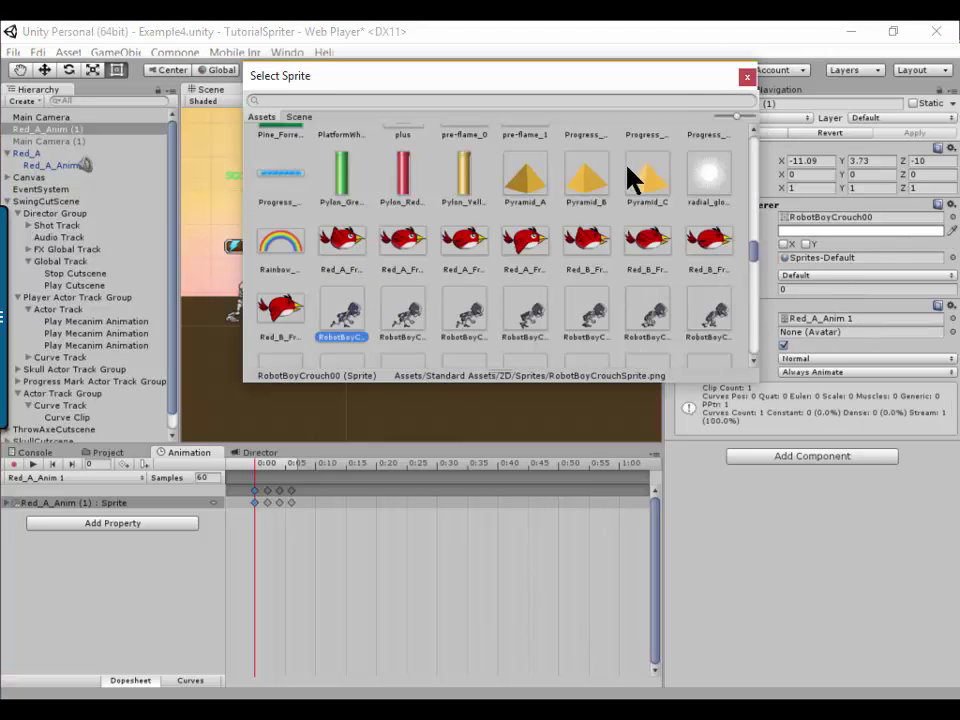
{"action": "left_click", "coordinate": [743, 80]}
{"action": "left_click", "coordinate": [266, 490]}
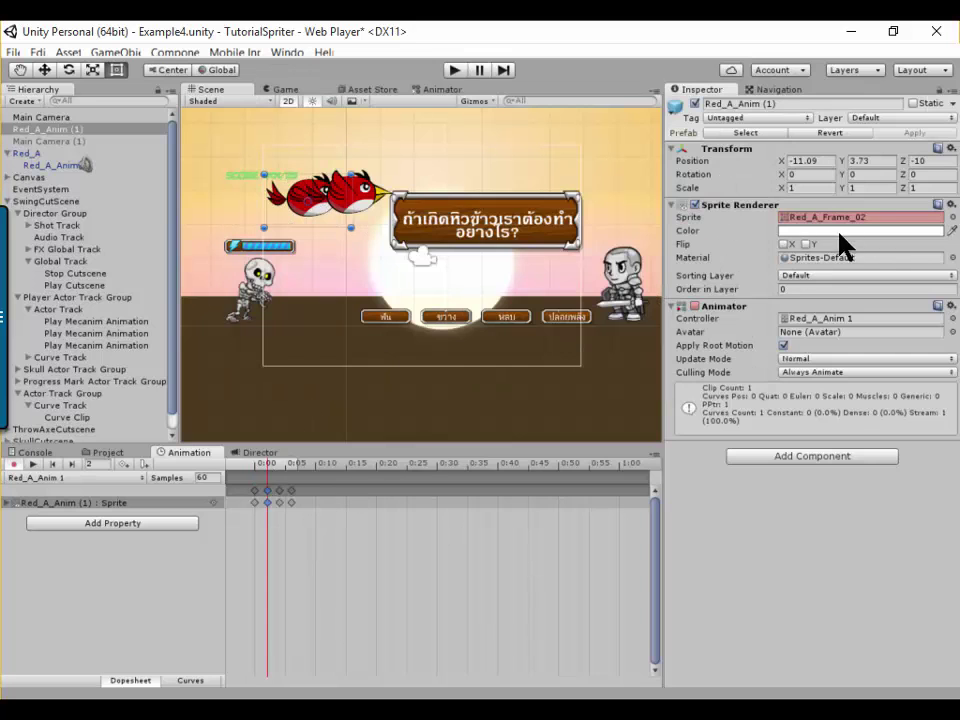
{"action": "left_click", "coordinate": [951, 217]}
{"action": "left_click", "coordinate": [530, 315]}
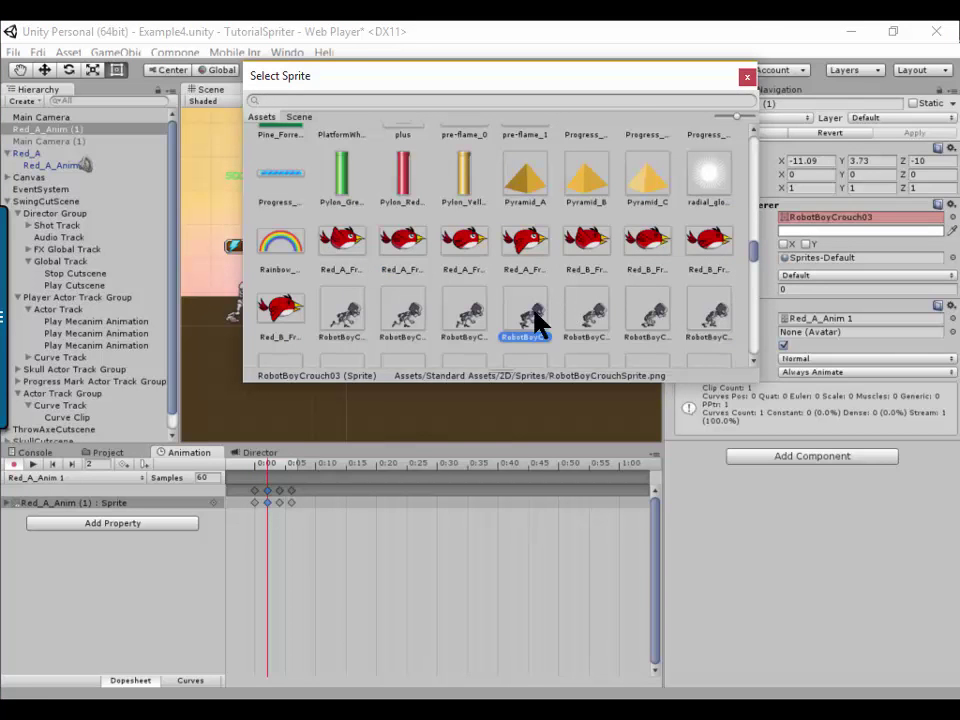
{"action": "double_click", "coordinate": [535, 314]}
{"action": "left_click", "coordinate": [289, 490]}
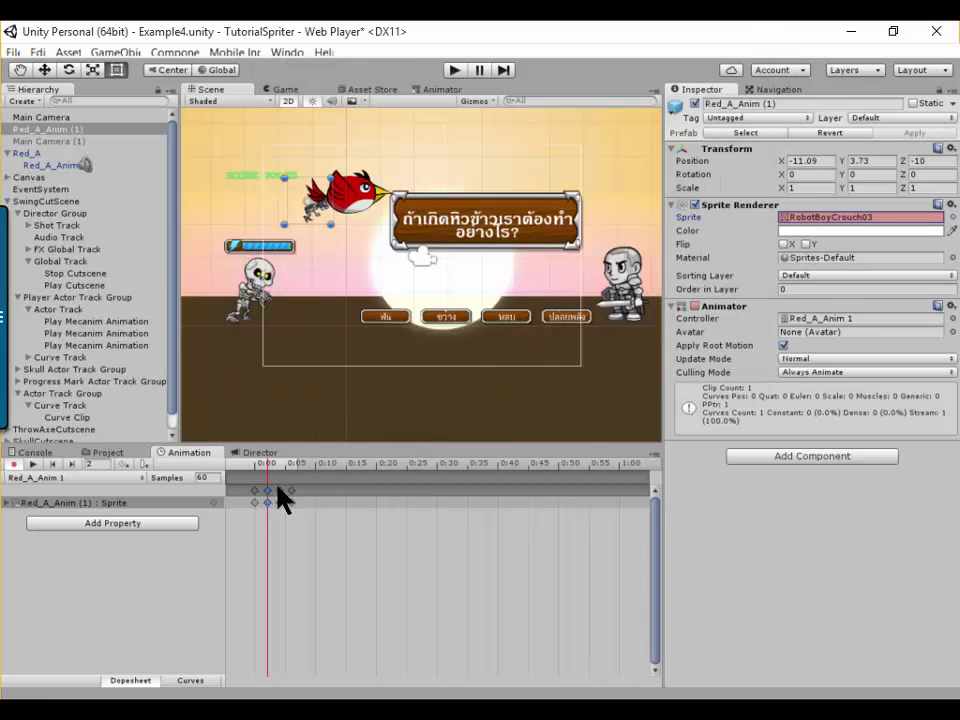
{"action": "key", "text": "Delete"}
- Set the frame-4 and frame-6 sprite keyframes to RobotBoyCrouch05 and RobotBoyCrouch07
{"action": "left_click", "coordinate": [279, 502]}
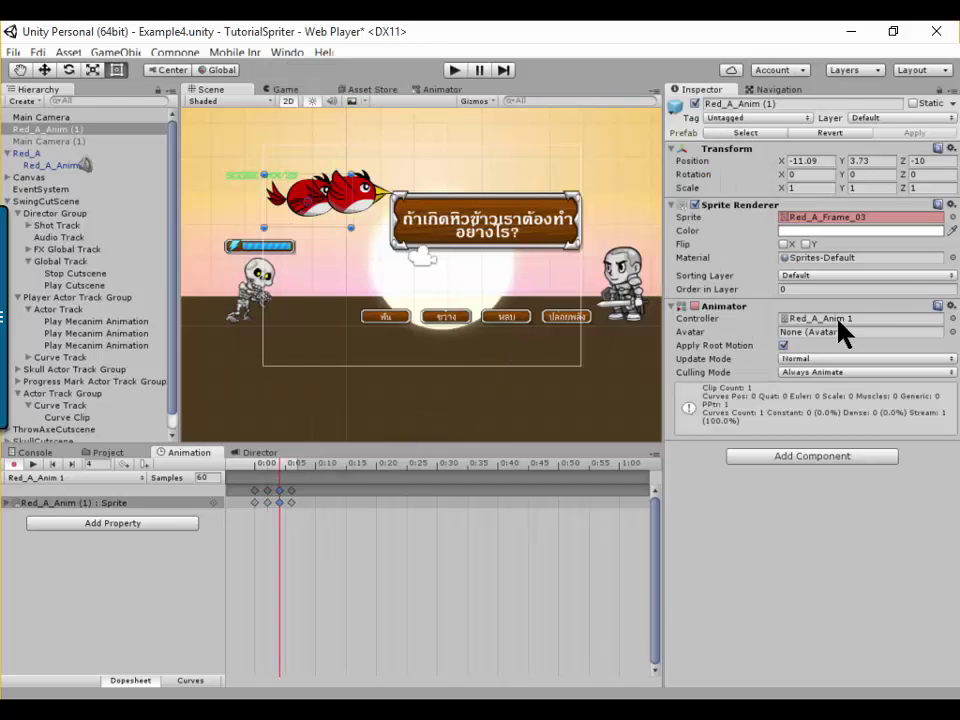
{"action": "left_click", "coordinate": [952, 217]}
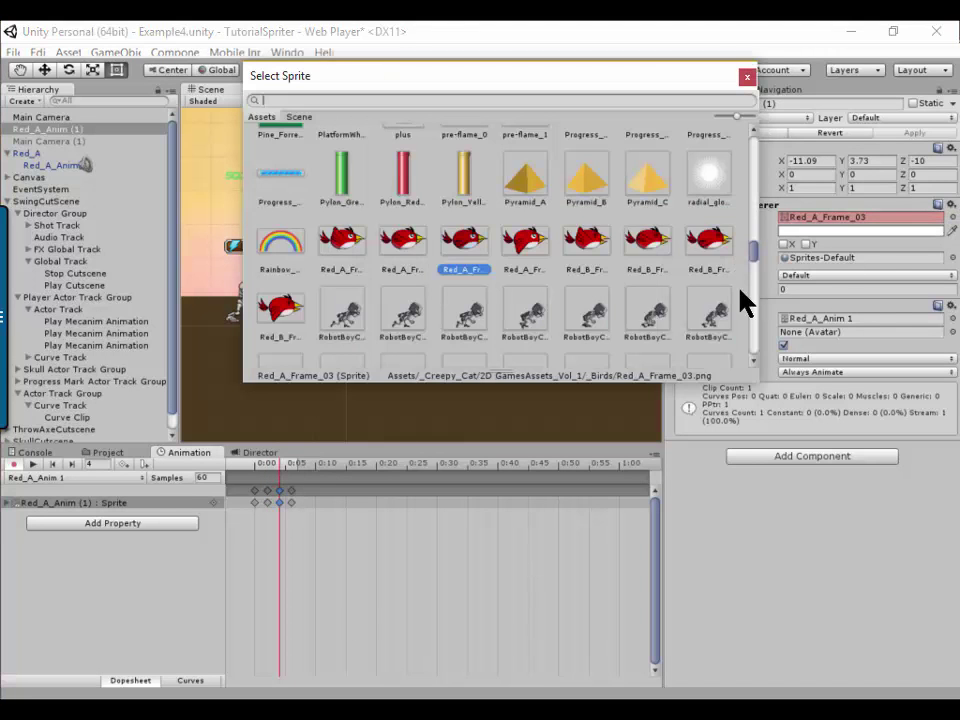
{"action": "double_click", "coordinate": [655, 312]}
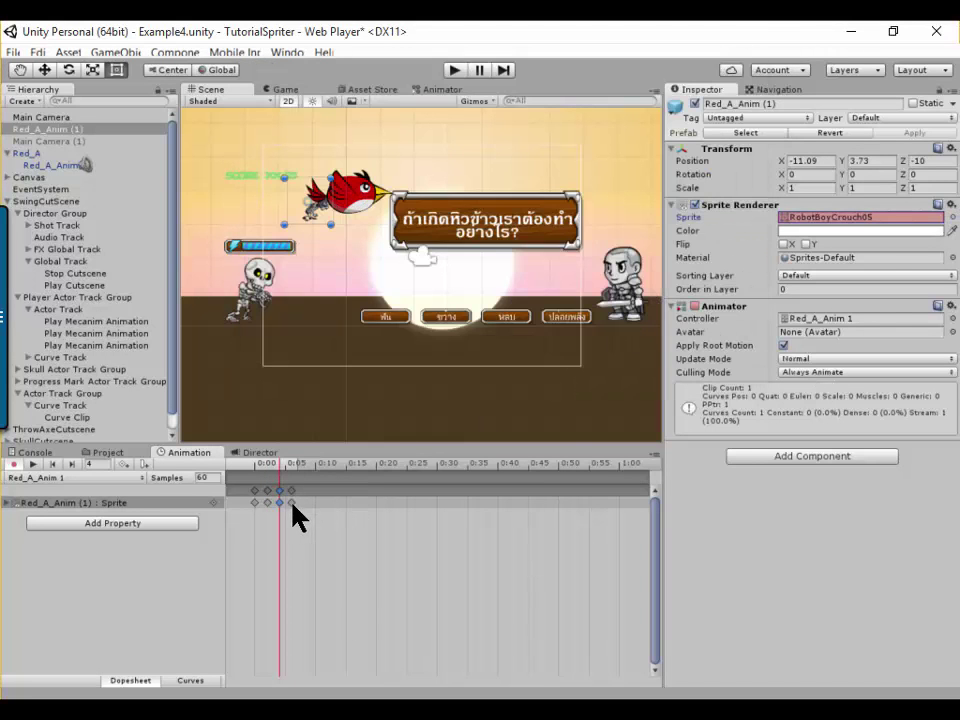
{"action": "left_click", "coordinate": [291, 502]}
{"action": "left_click", "coordinate": [952, 217]}
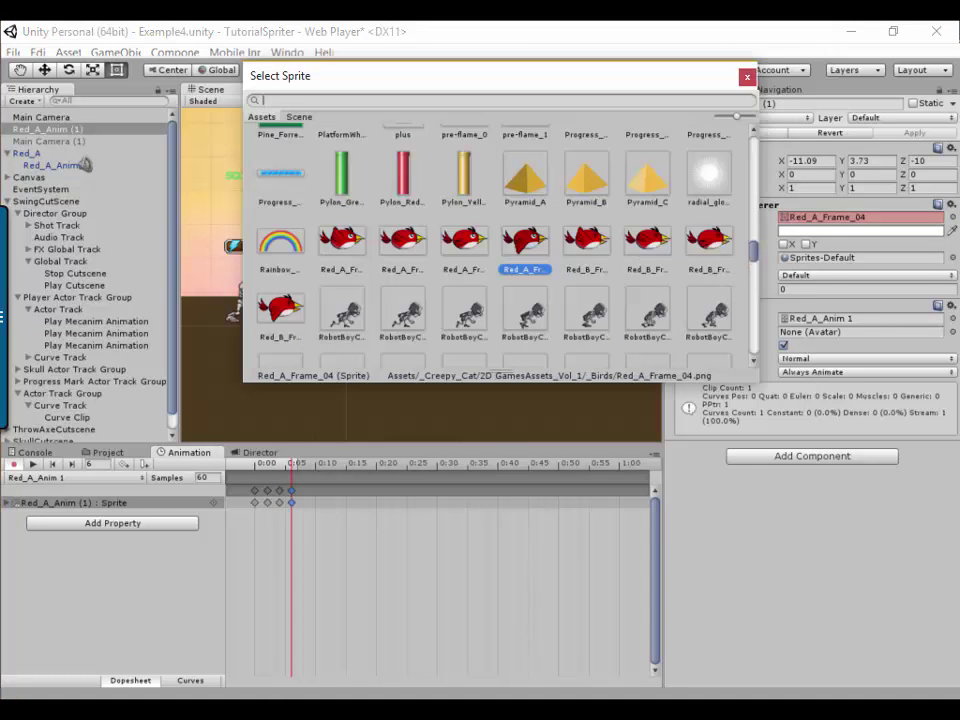
{"action": "scroll", "coordinate": [410, 328], "scroll_direction": "down", "scroll_amount": 1}
{"action": "scroll", "coordinate": [430, 328], "scroll_direction": "down", "scroll_amount": 1}
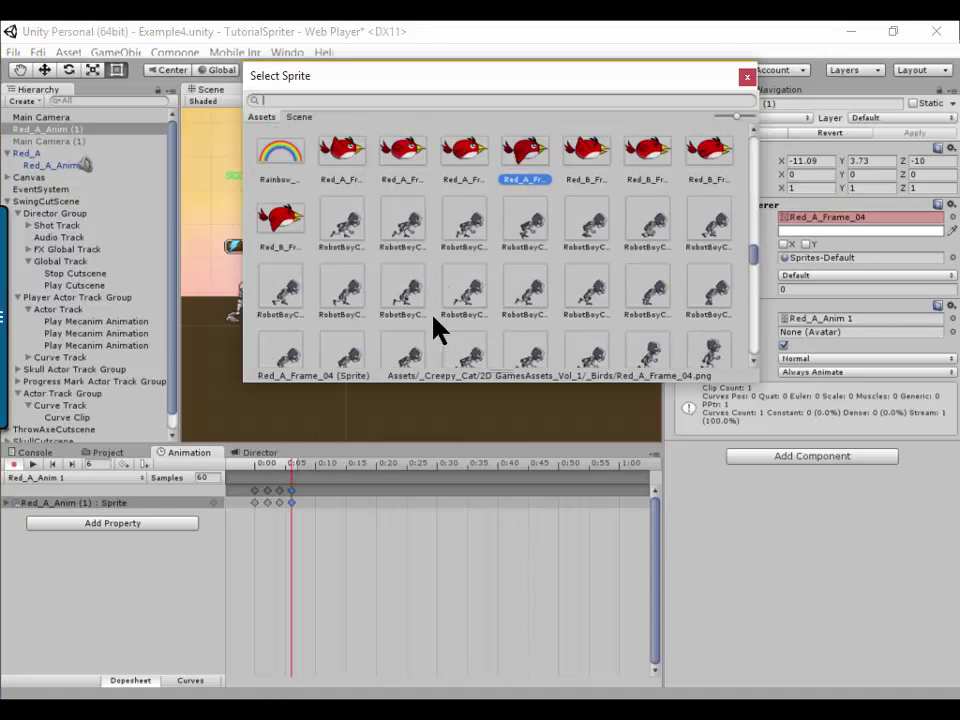
{"action": "left_click", "coordinate": [279, 290]}
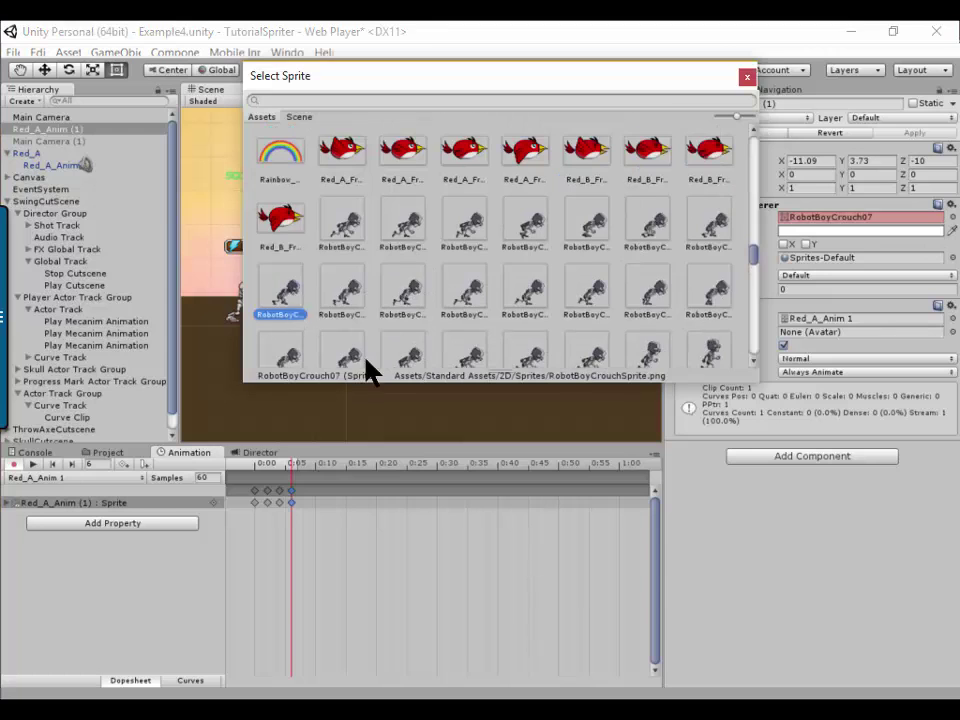
{"action": "double_click", "coordinate": [292, 310]}
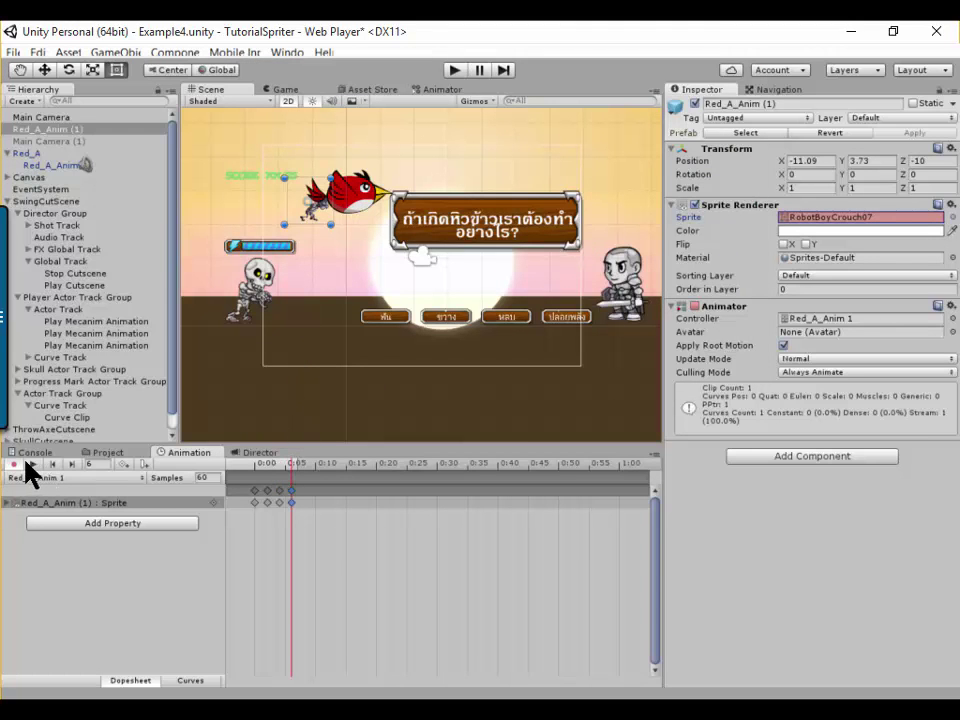
- Compare against the original Red_A_Anim bird, then return to the copy's animation timeline
{"action": "key", "text": "comma"}
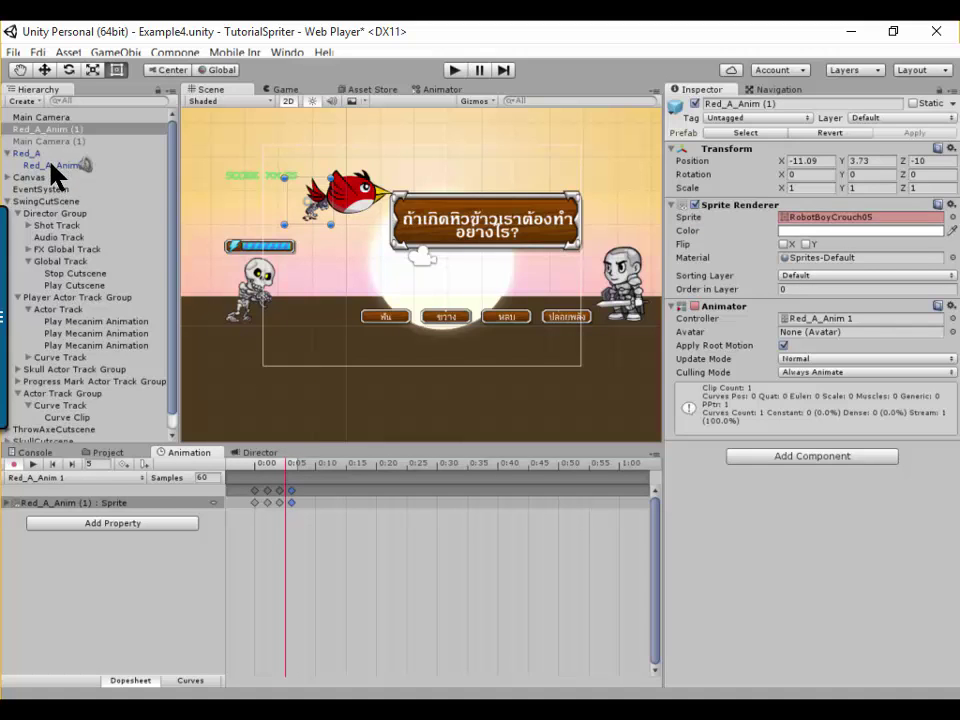
{"action": "left_click", "coordinate": [50, 165]}
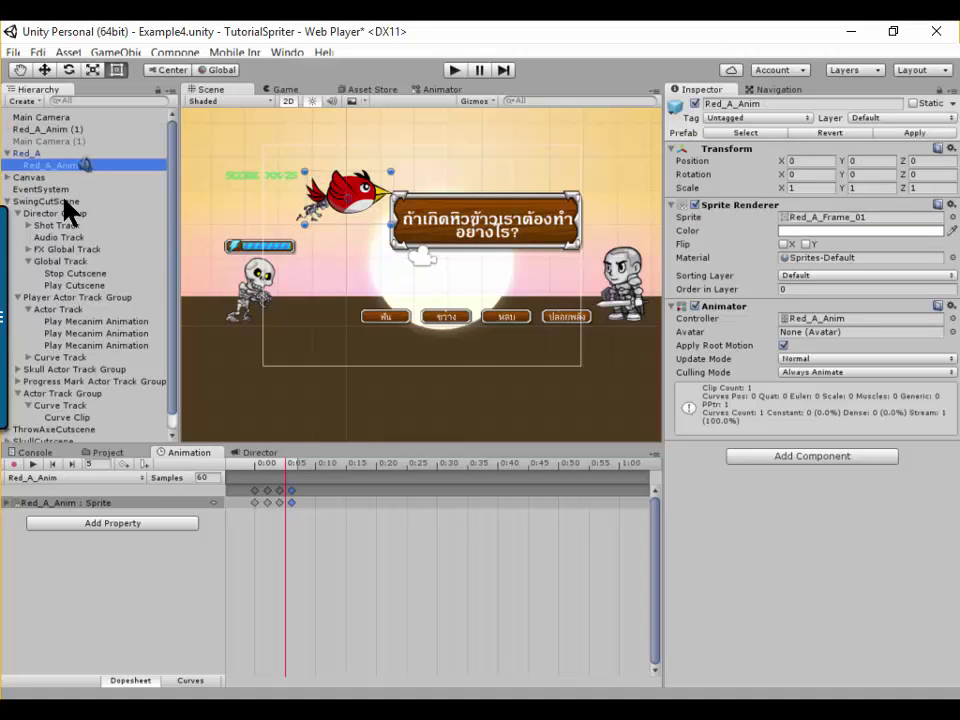
{"action": "left_click", "coordinate": [52, 127]}
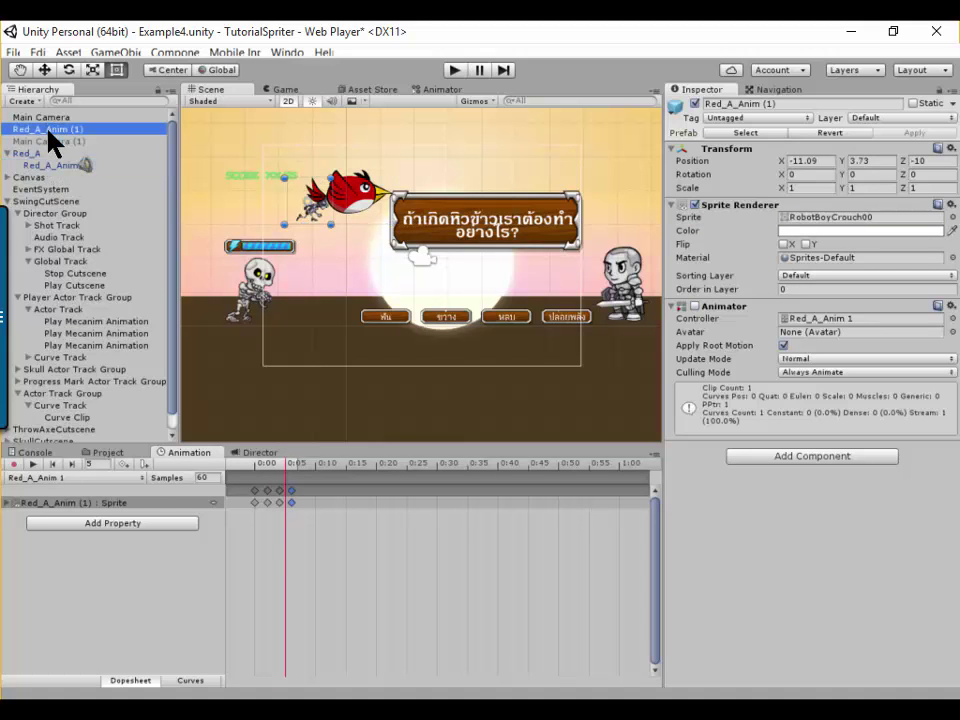
{"action": "left_click", "coordinate": [103, 452]}
{"action": "key", "text": "ctrl+6"}
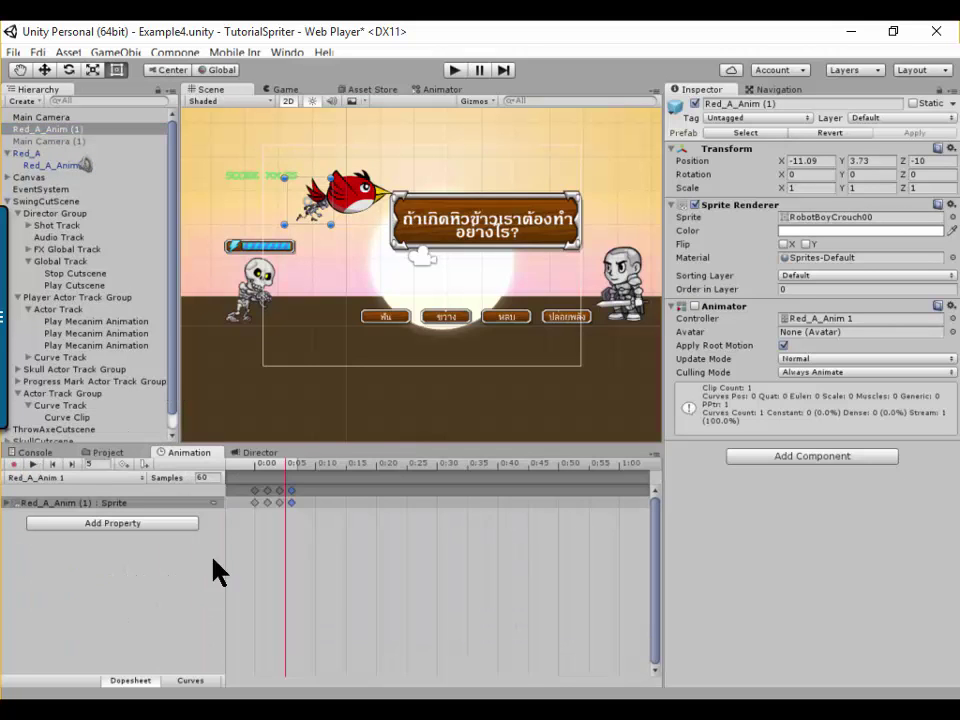
- Reassign RobotBoyCrouch00 to frame 0 and preview the copied bird's new animation
{"action": "left_click_drag", "start_coordinate": [271, 466], "coordinate": [247, 466]}
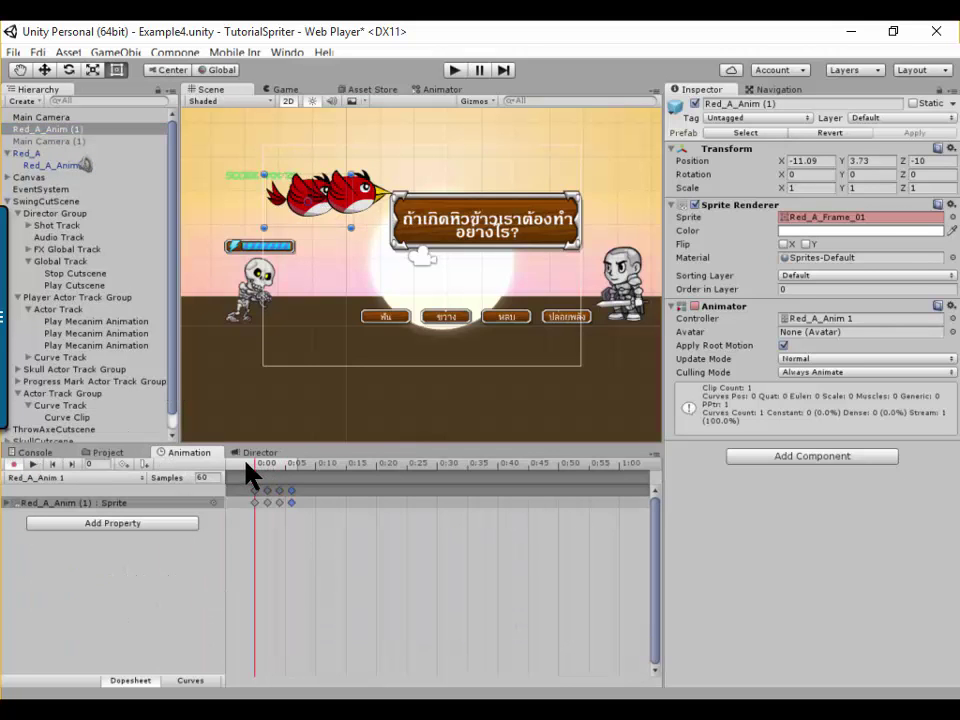
{"action": "left_click", "coordinate": [951, 217]}
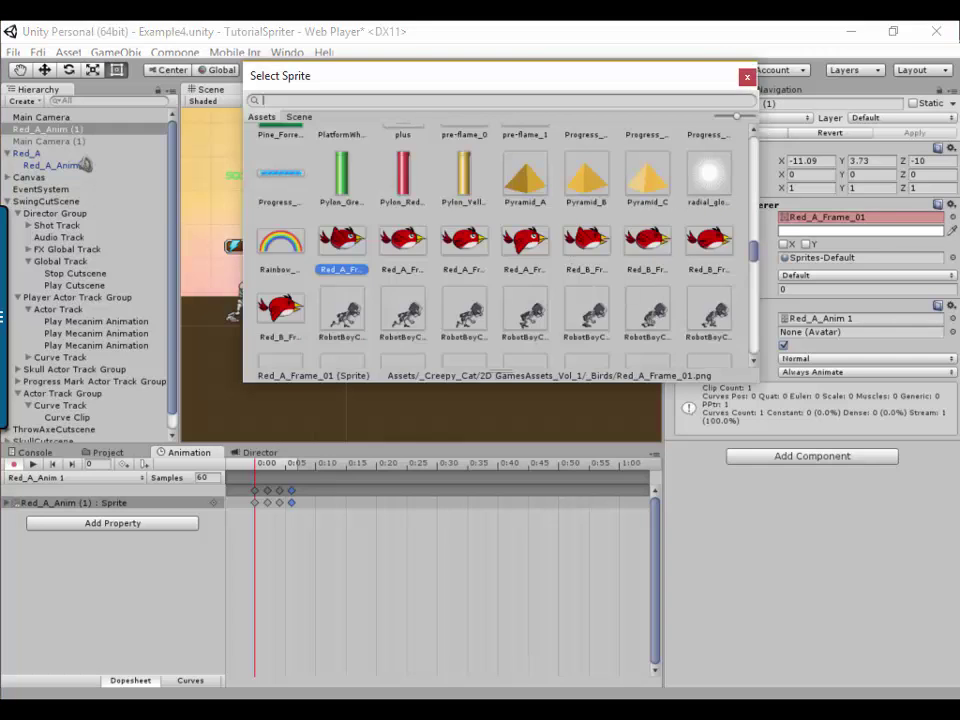
{"action": "double_click", "coordinate": [425, 365]}
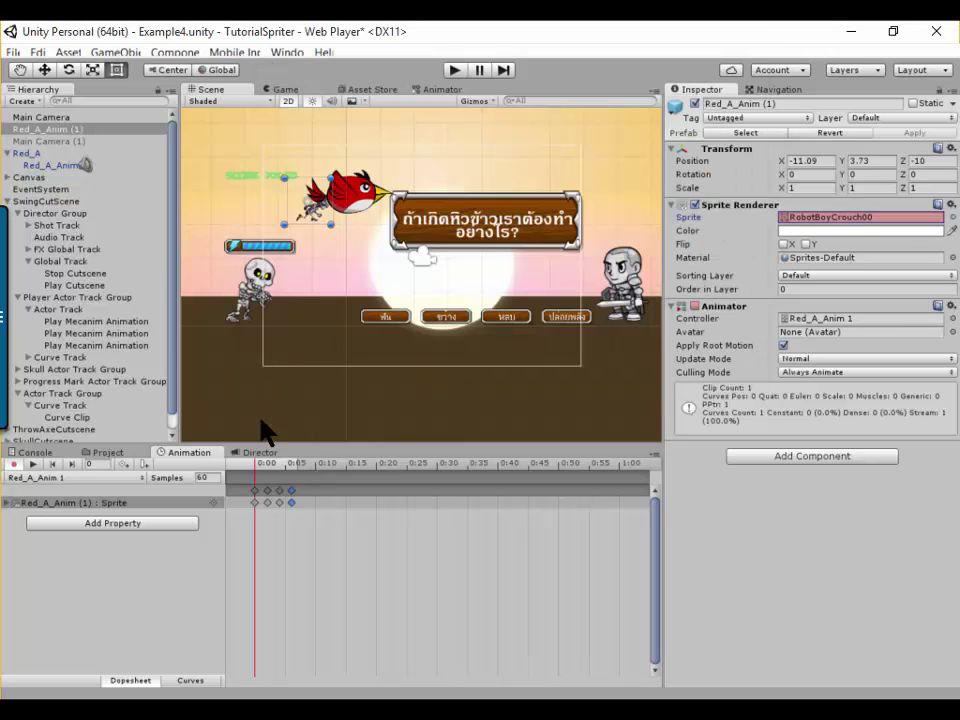
{"action": "left_click", "coordinate": [32, 464]}
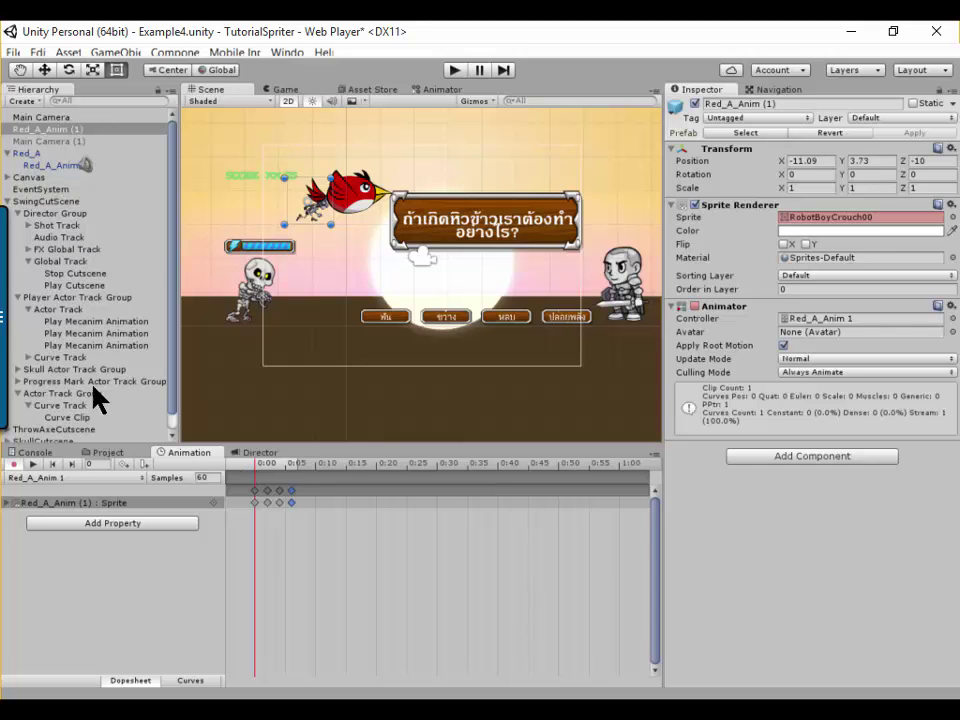
- Drag Red_A_Anim (1) from the Hierarchy into Assets, creating the Red_A_Anim (1) 1 prefab
{"action": "left_click", "coordinate": [98, 453]}
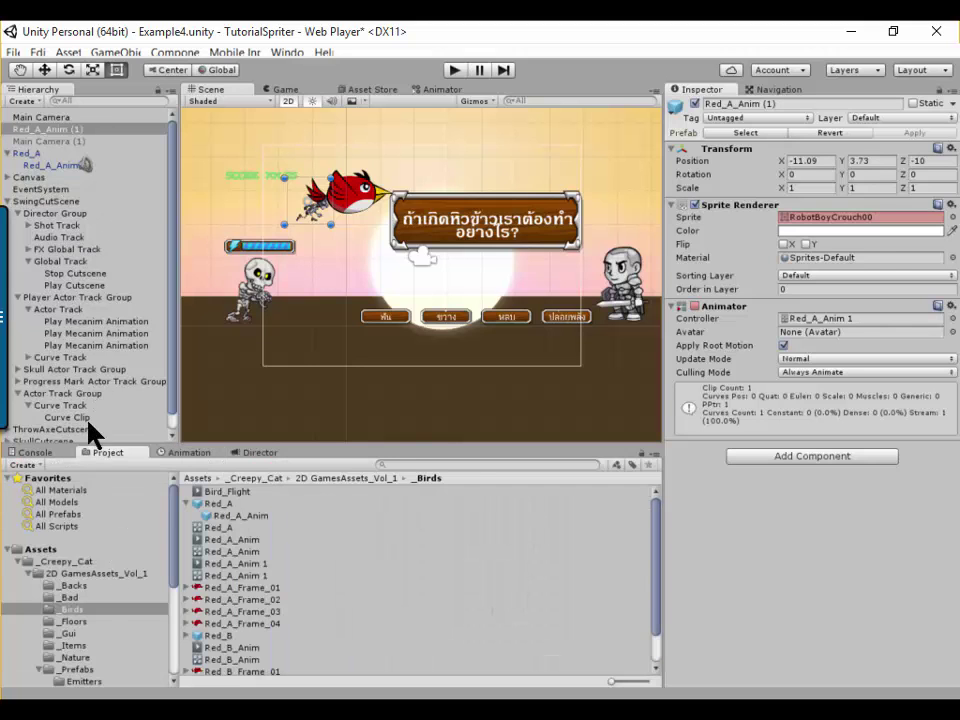
{"action": "mouse_move", "coordinate": [45, 129]}
{"action": "left_mouse_down"}
{"action": "mouse_move", "coordinate": [231, 298]}
{"action": "mouse_move", "coordinate": [48, 549]}
{"action": "left_mouse_up"}
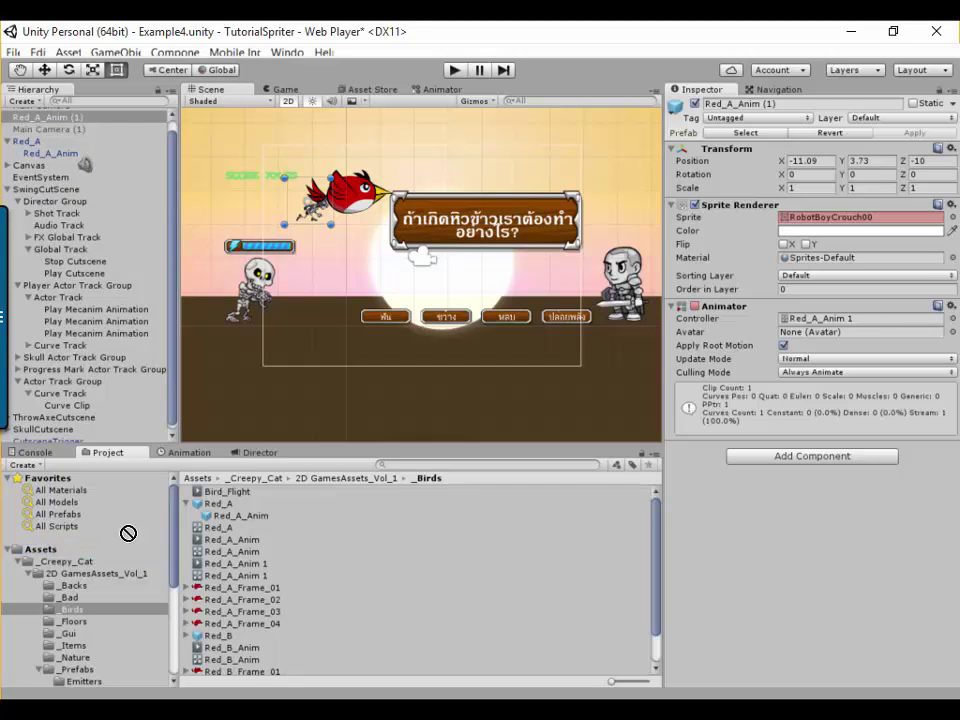
{"action": "left_click_drag", "start_coordinate": [48, 549], "coordinate": [40, 550]}
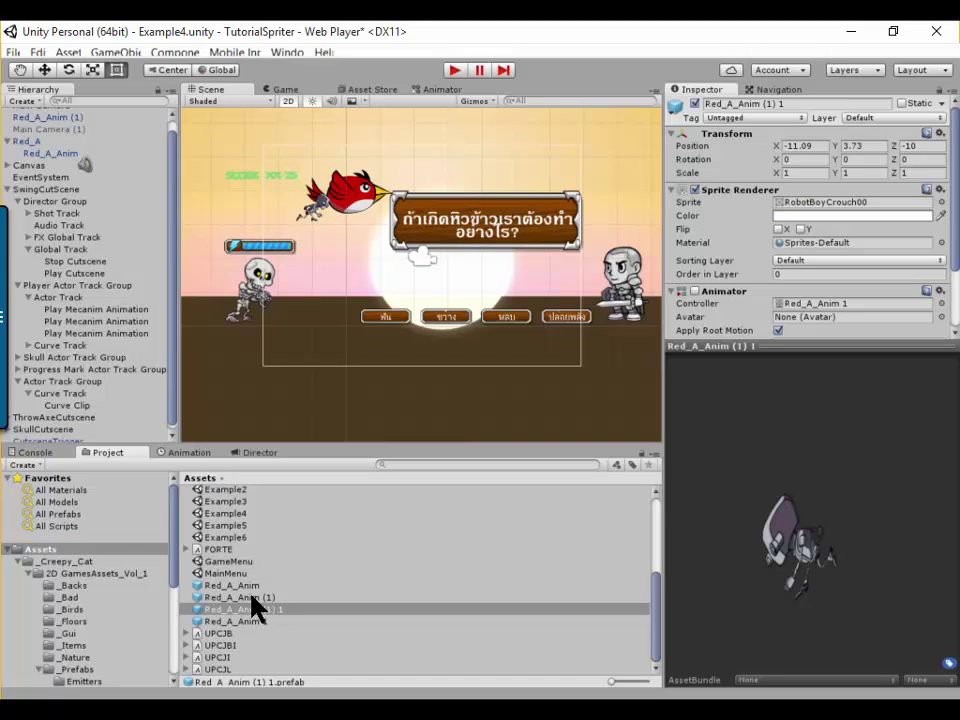
- Delete the Red_A_Anim (1), Red_A_Anim and Red_A_Anim 1 prefabs from Assets
{"action": "left_click", "coordinate": [245, 597]}
{"action": "key", "text": "Delete"}
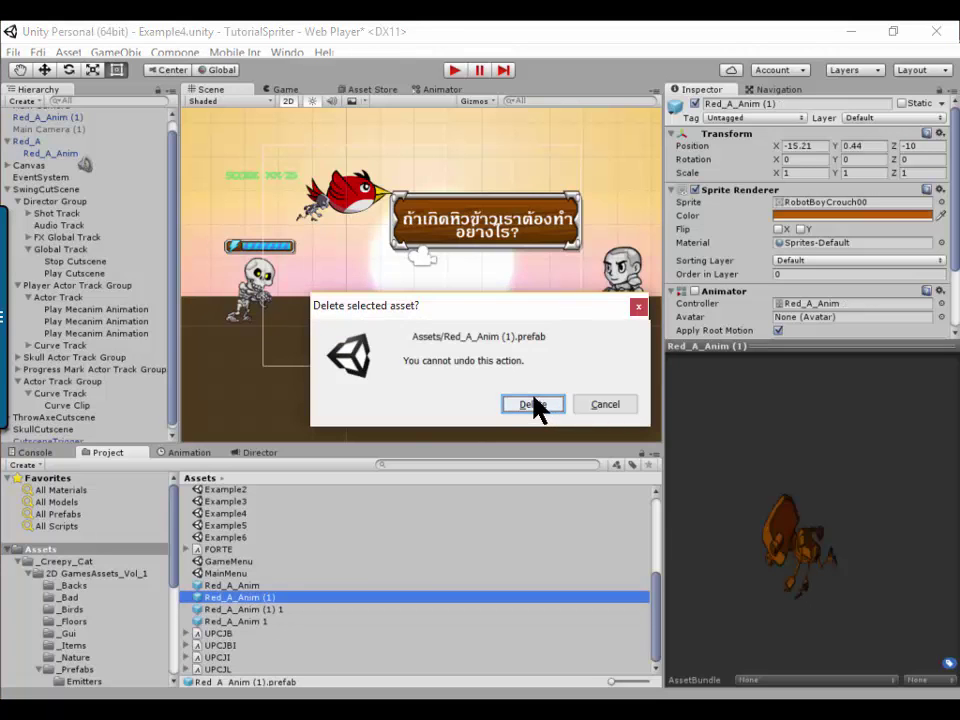
{"action": "left_click", "coordinate": [533, 402]}
{"action": "left_click", "coordinate": [285, 599]}
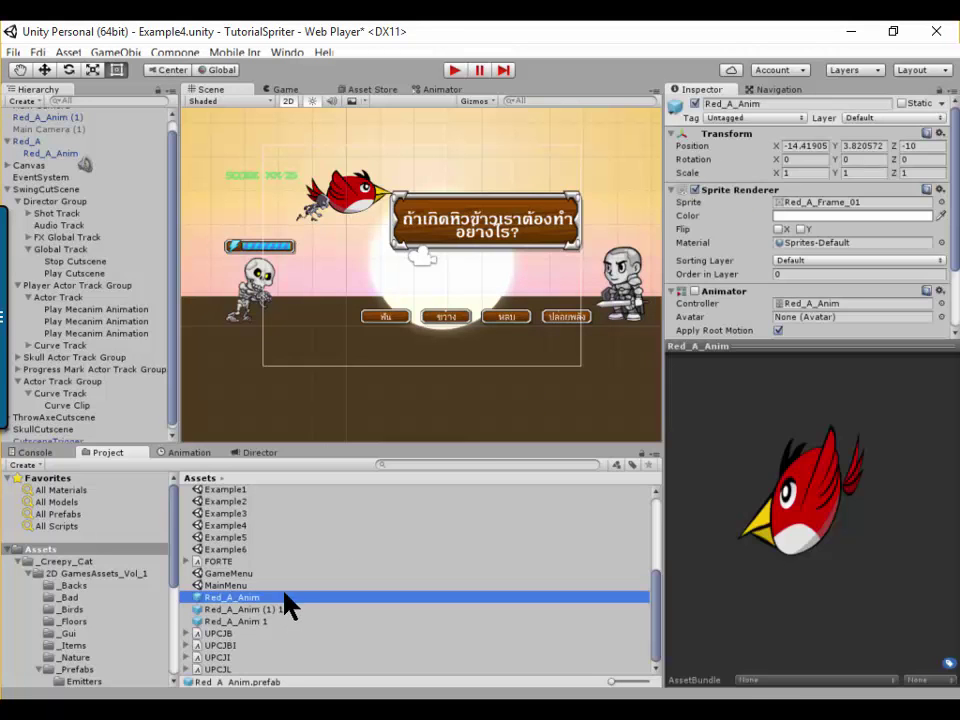
{"action": "key", "text": "Delete"}
{"action": "key", "text": "Return"}
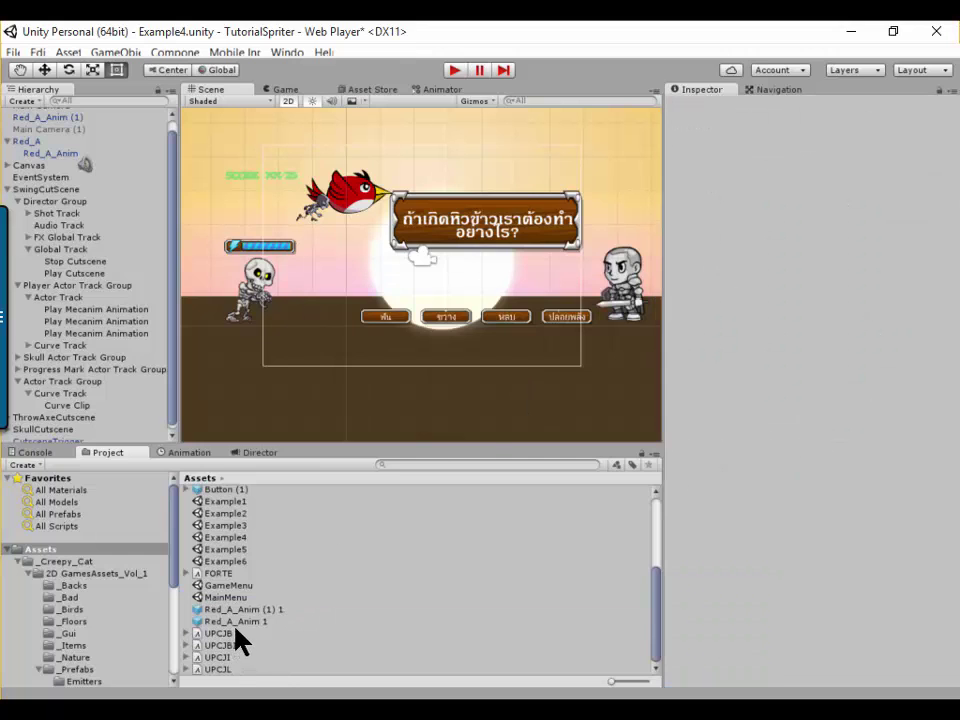
{"action": "left_click", "coordinate": [236, 621]}
{"action": "key", "text": "Delete"}
{"action": "left_click", "coordinate": [546, 402]}
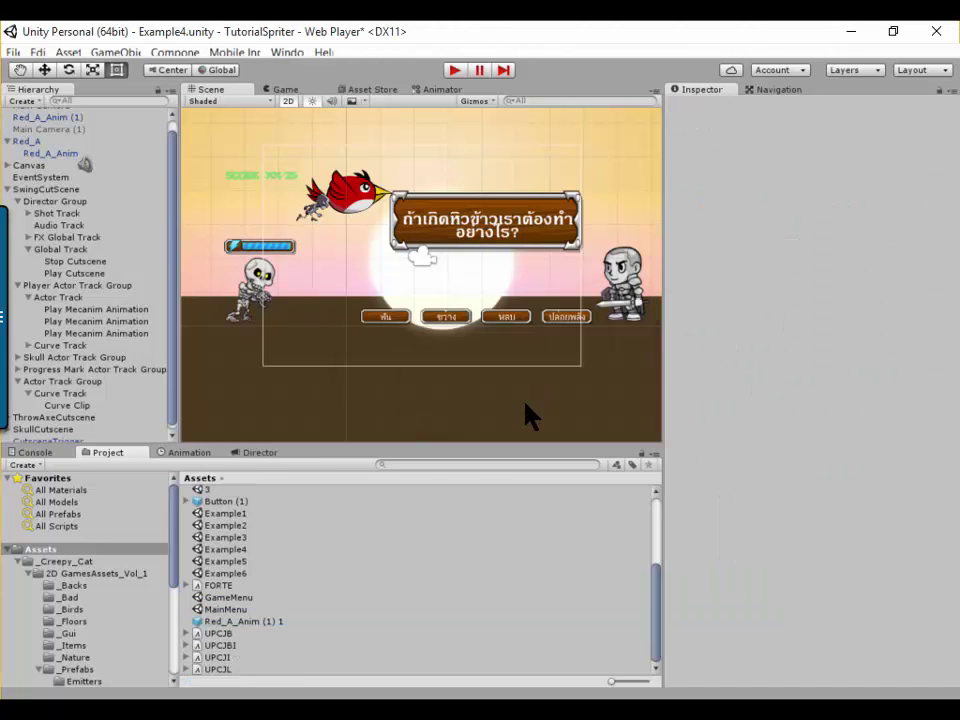
{"action": "left_click", "coordinate": [300, 621]}
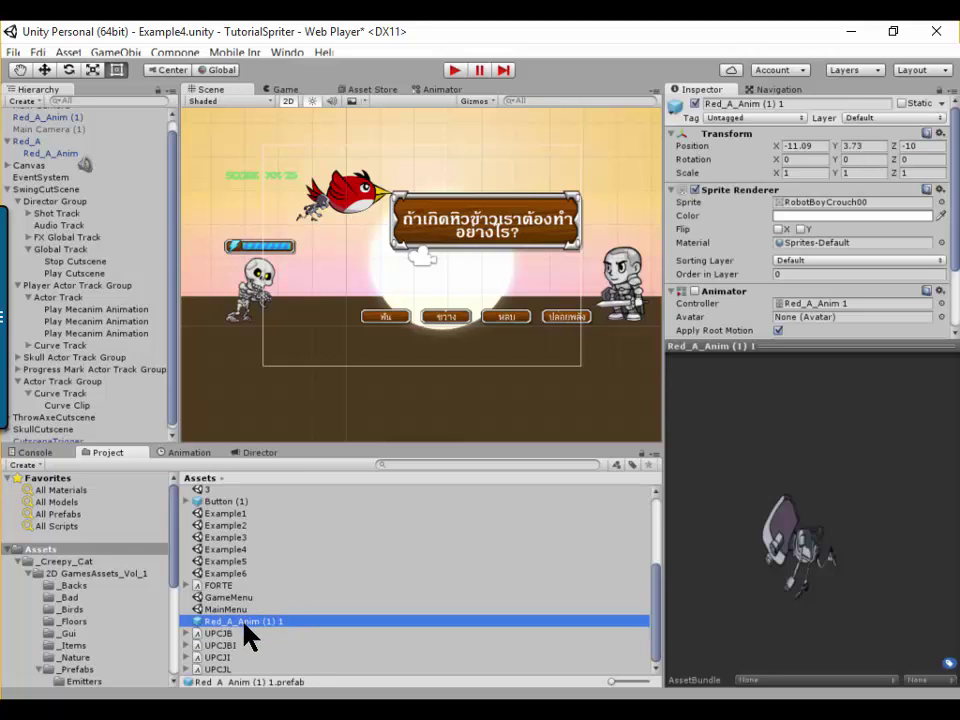
- Drop the Red_A_Anim (1) 1 prefab into the scene and delete the old Red_A_Anim (1) robot
{"action": "mouse_move", "coordinate": [245, 624]}
{"action": "left_mouse_down"}
{"action": "mouse_move", "coordinate": [257, 267]}
{"action": "mouse_move", "coordinate": [238, 191]}
{"action": "left_mouse_up"}
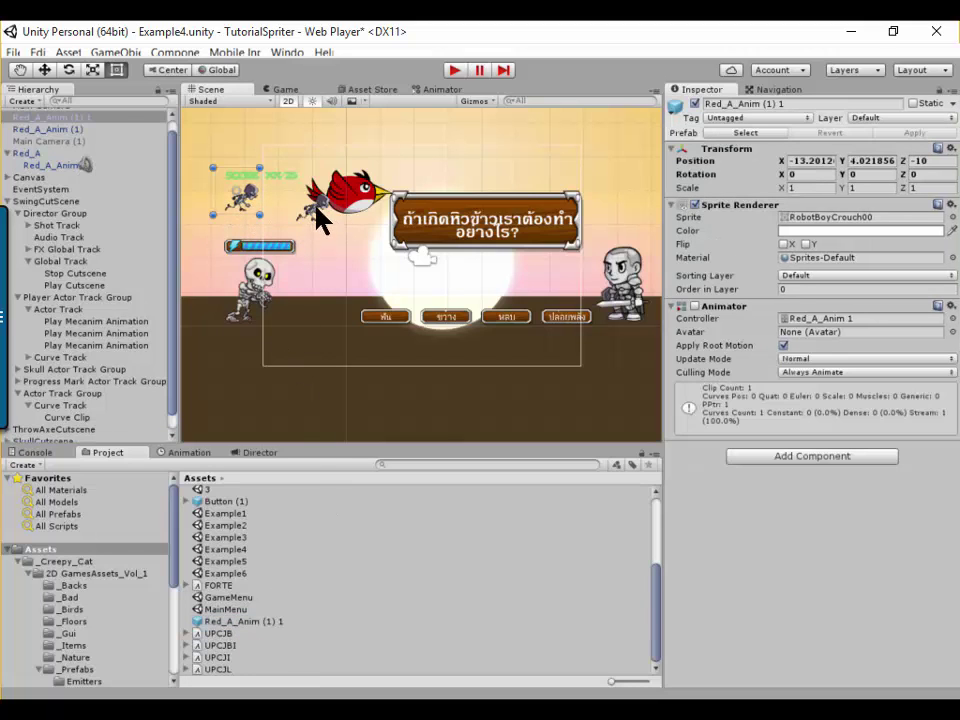
{"action": "left_click", "coordinate": [318, 220]}
{"action": "left_click", "coordinate": [320, 219]}
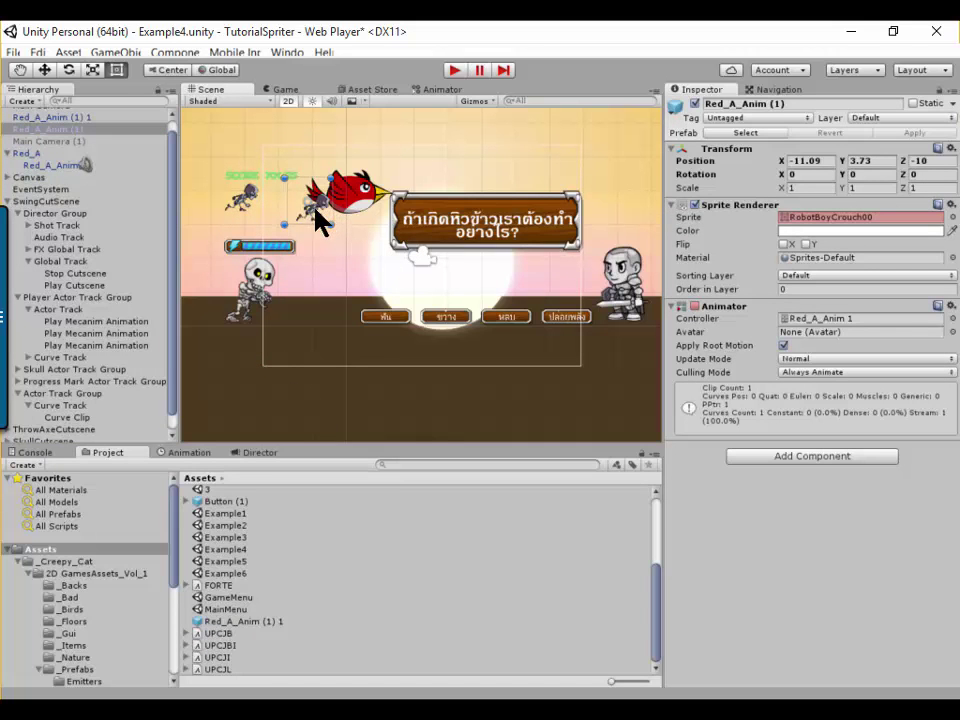
{"action": "left_click_drag", "start_coordinate": [318, 220], "coordinate": [306, 230]}
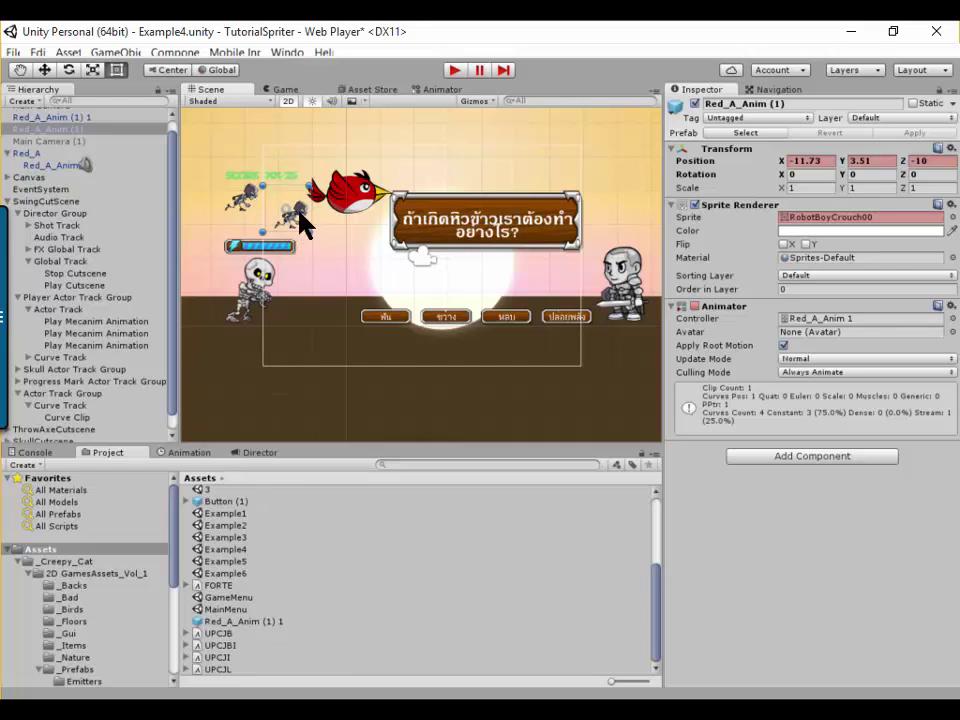
{"action": "key", "text": "Delete"}
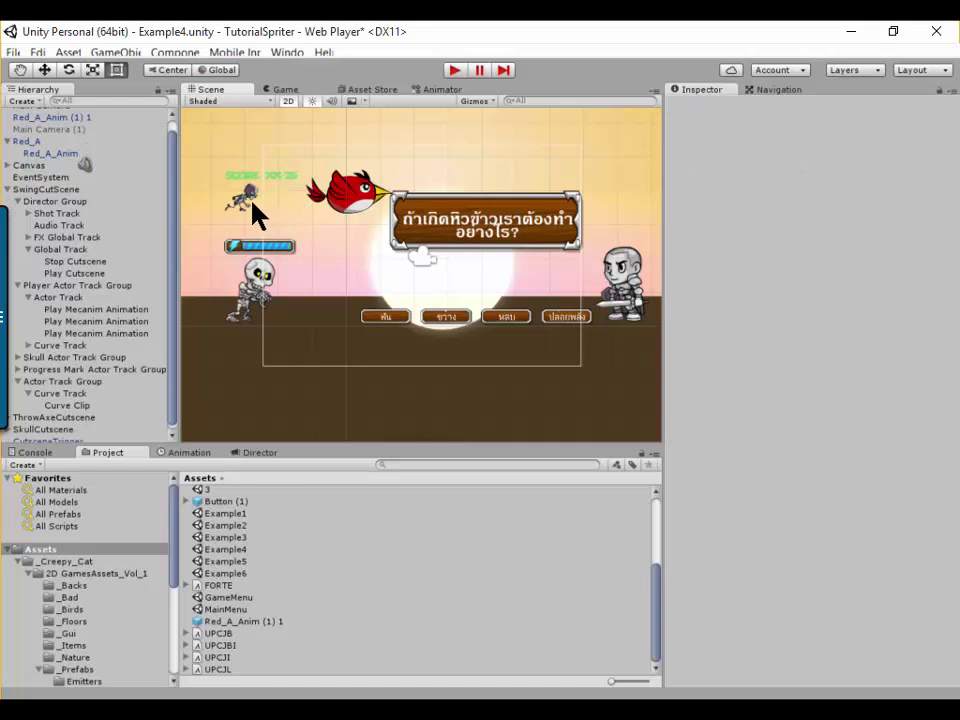
- Move the new Red_A_Anim (1) 1 robot just below the red bird (X -10.49, Y 2.78)
{"action": "left_click", "coordinate": [308, 248]}
{"action": "left_click", "coordinate": [240, 197]}
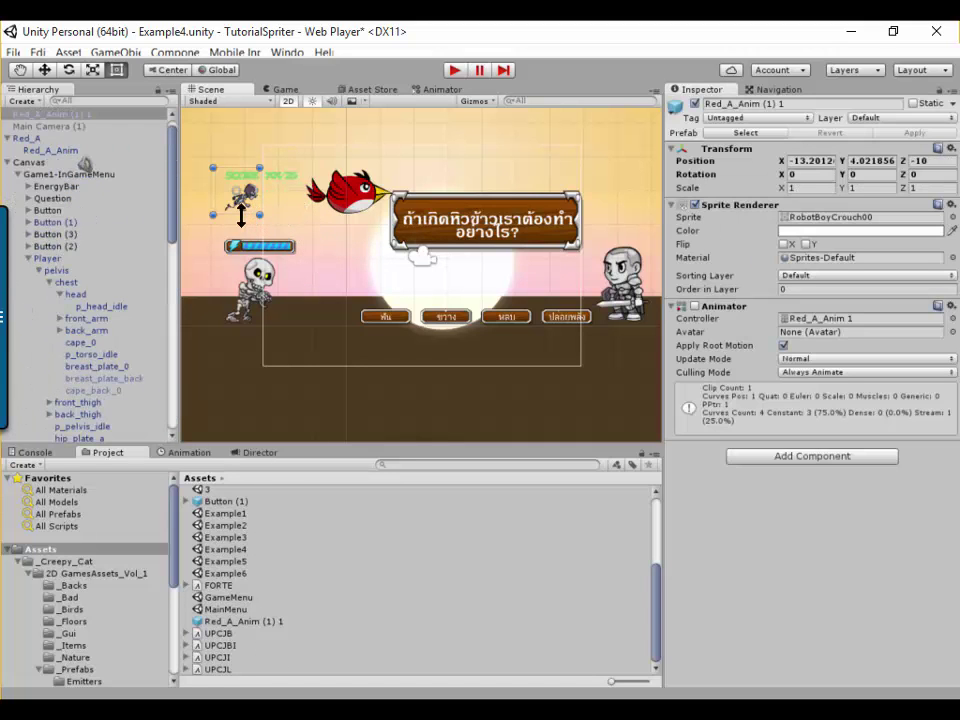
{"action": "left_click_drag", "start_coordinate": [240, 207], "coordinate": [333, 253]}
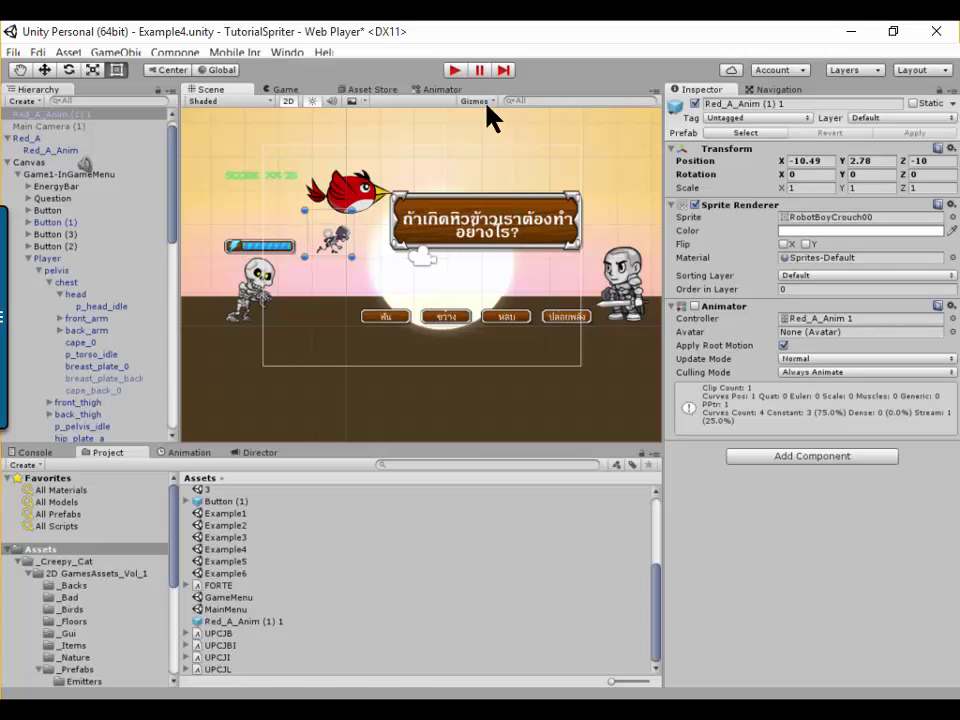
{"action": "left_click", "coordinate": [454, 70]}
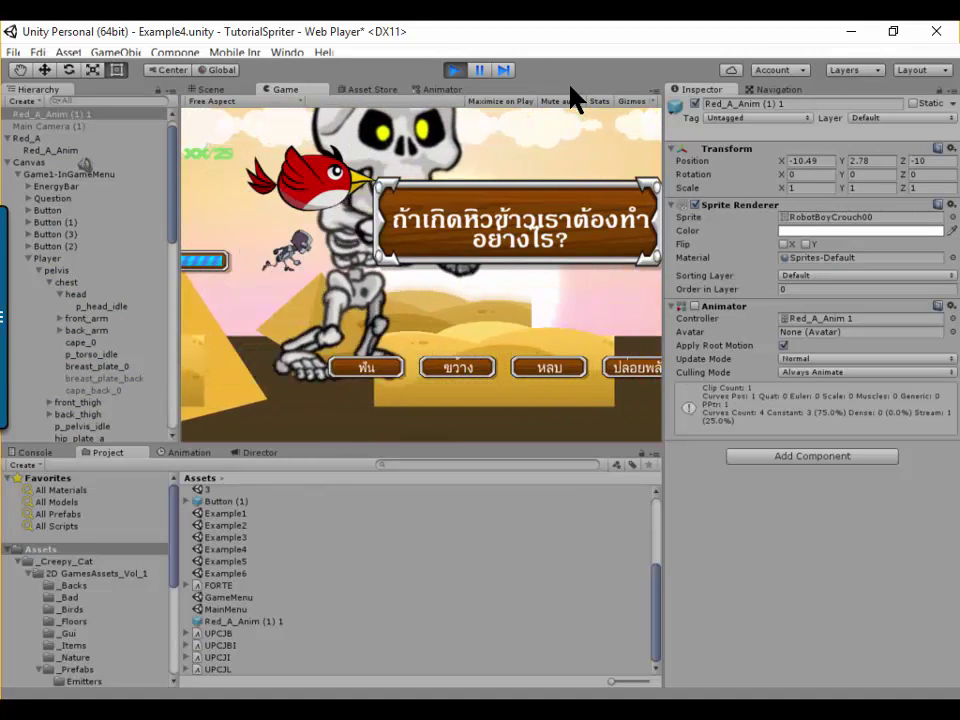
{"action": "key", "text": "ctrl+p"}
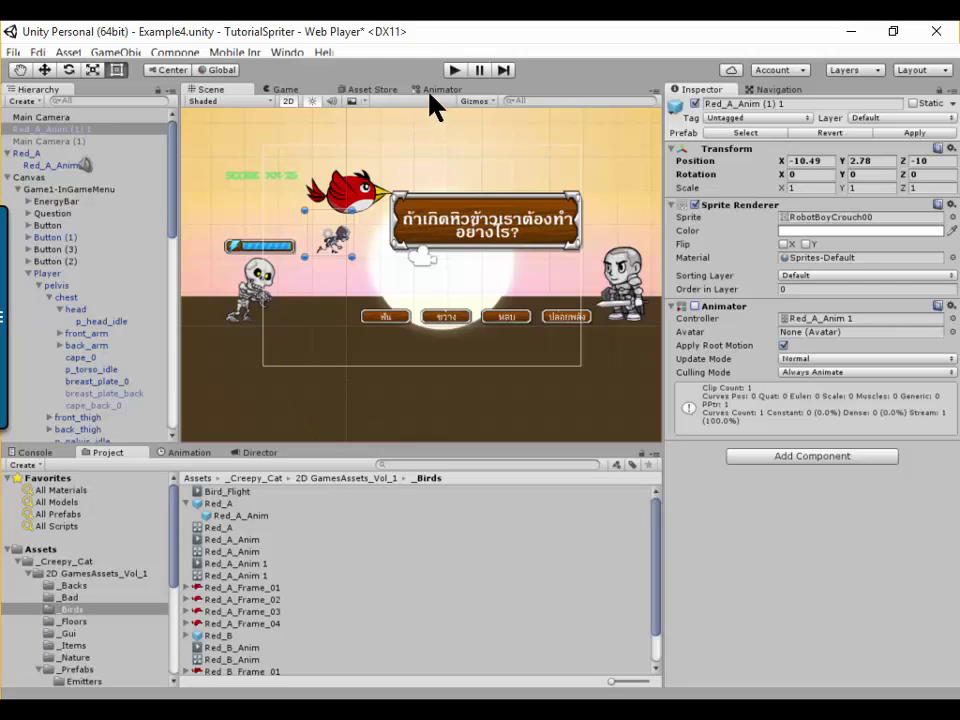
{"action": "key", "text": "ctrl+p"}
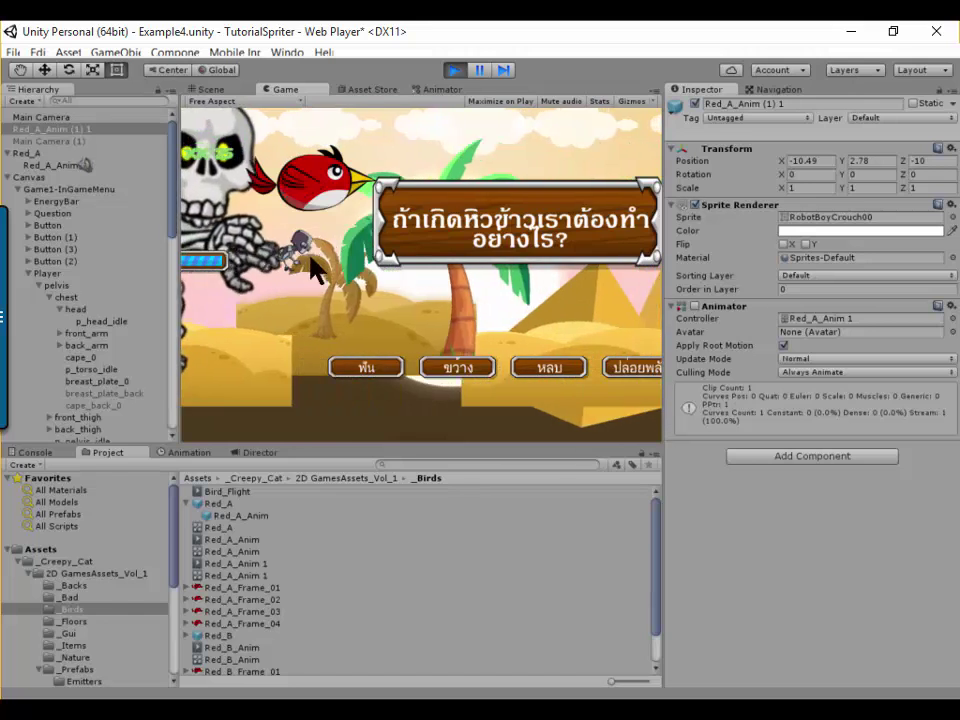
{"action": "left_click", "coordinate": [481, 70]}
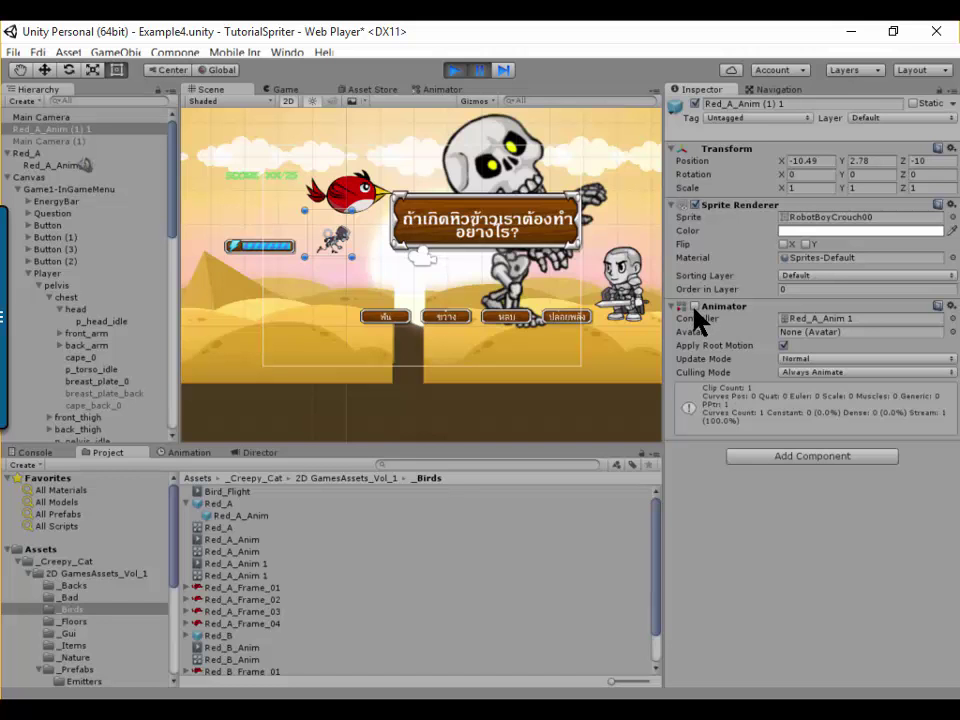
{"action": "left_click", "coordinate": [695, 306]}
{"action": "left_click", "coordinate": [481, 70]}
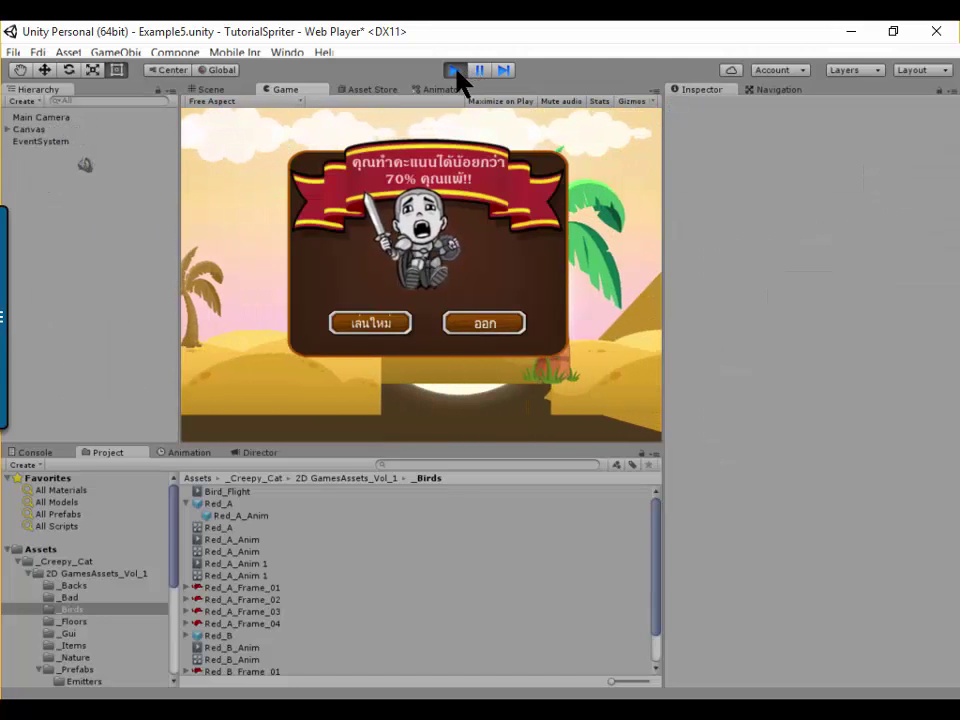
{"action": "left_click", "coordinate": [456, 71]}
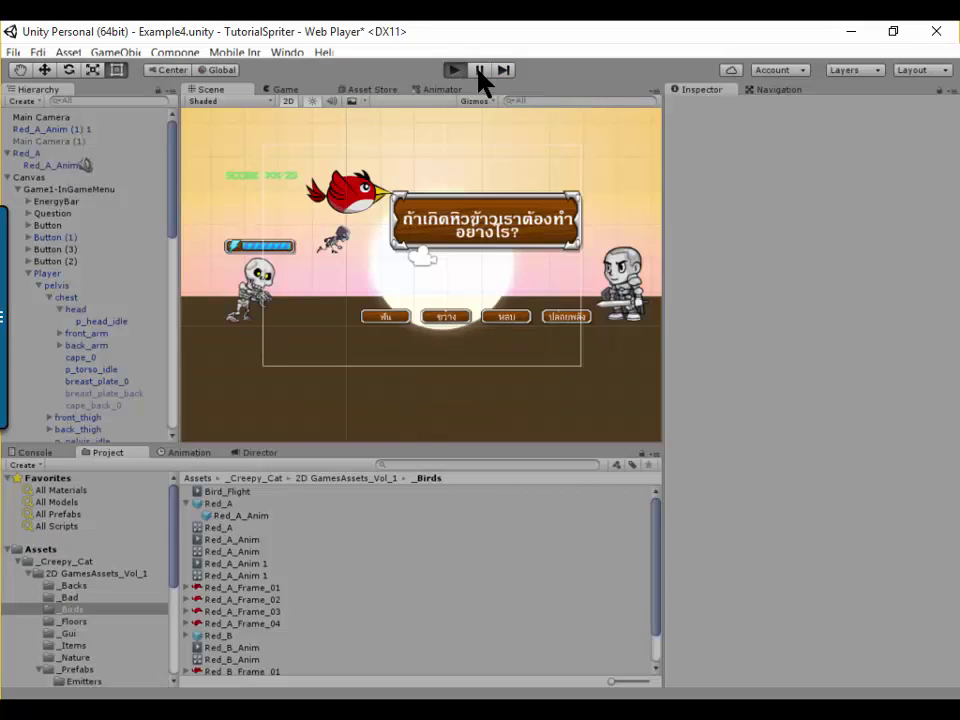
{"action": "key", "text": "ctrl+p"}
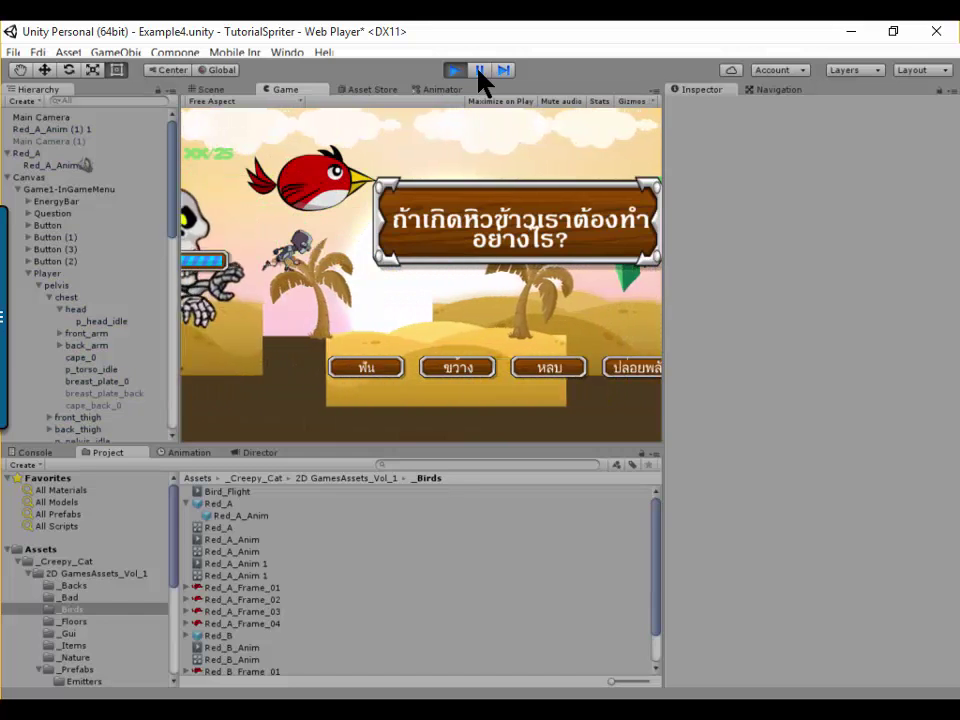
{"action": "key", "text": "ctrl+p"}
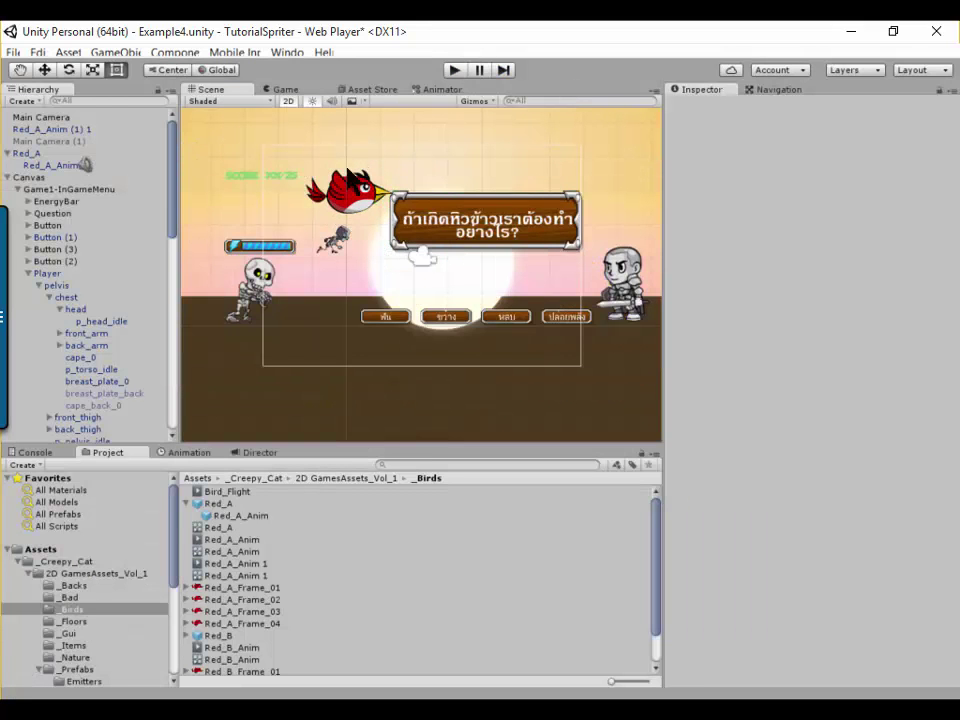
- Enable the Animator on Red_A_Anim (1) 1, apply it to the prefab, and test in Play mode
{"action": "left_click", "coordinate": [45, 129]}
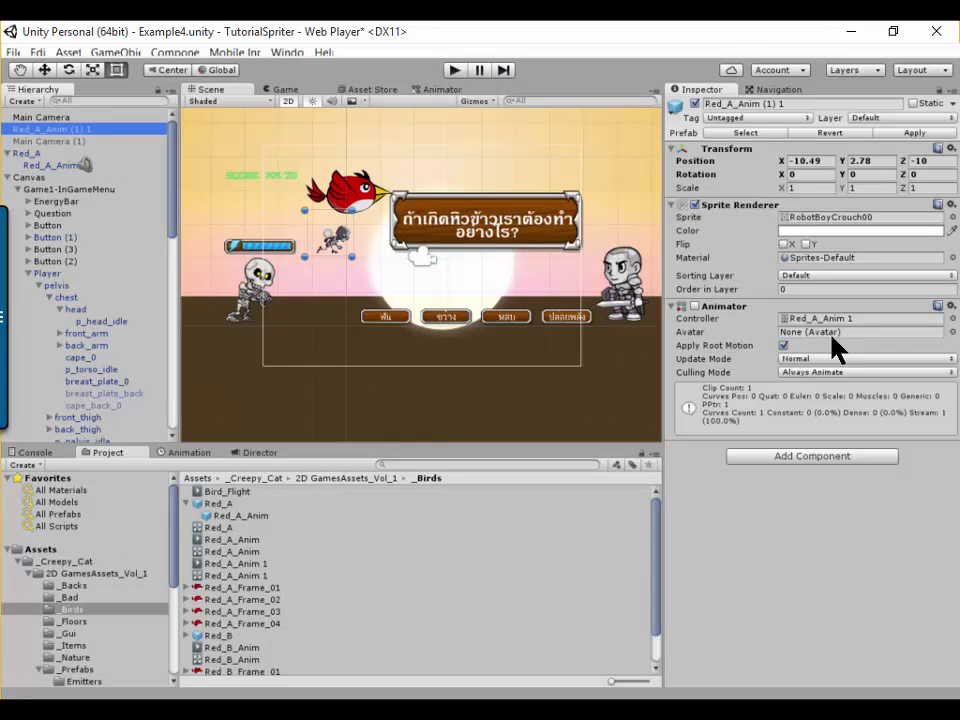
{"action": "left_click", "coordinate": [695, 307]}
{"action": "left_click", "coordinate": [694, 307]}
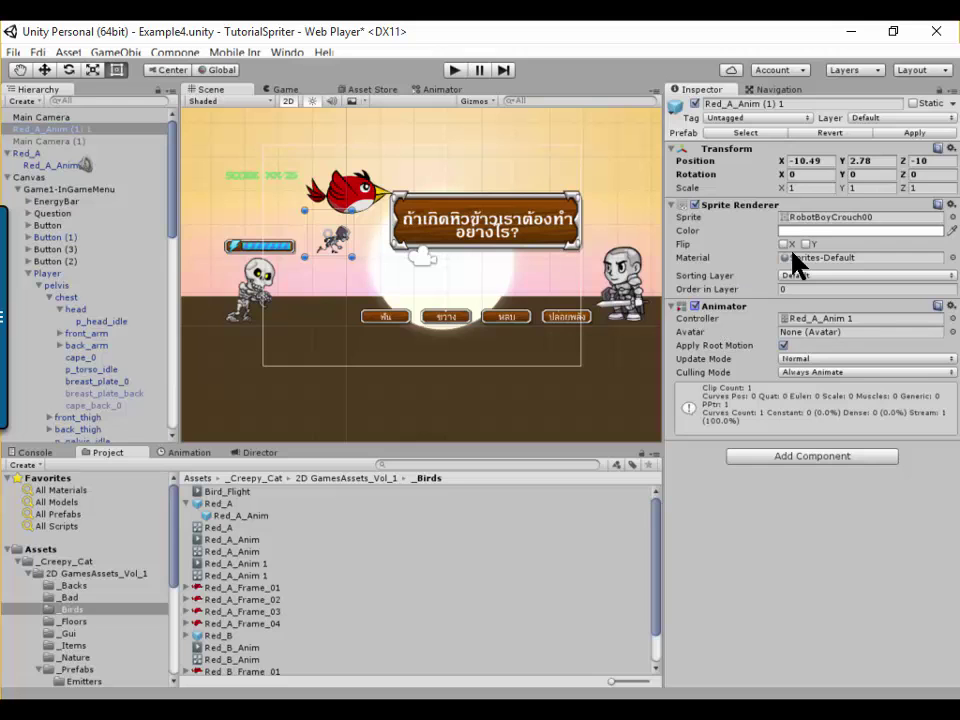
{"action": "left_click", "coordinate": [912, 132]}
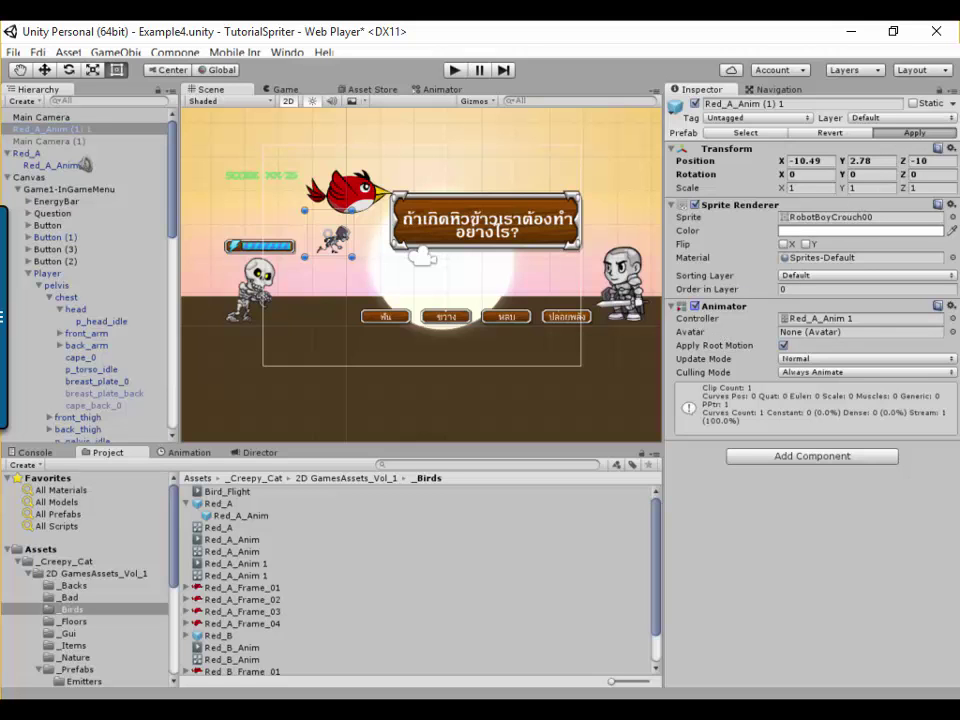
{"action": "left_click", "coordinate": [454, 70]}
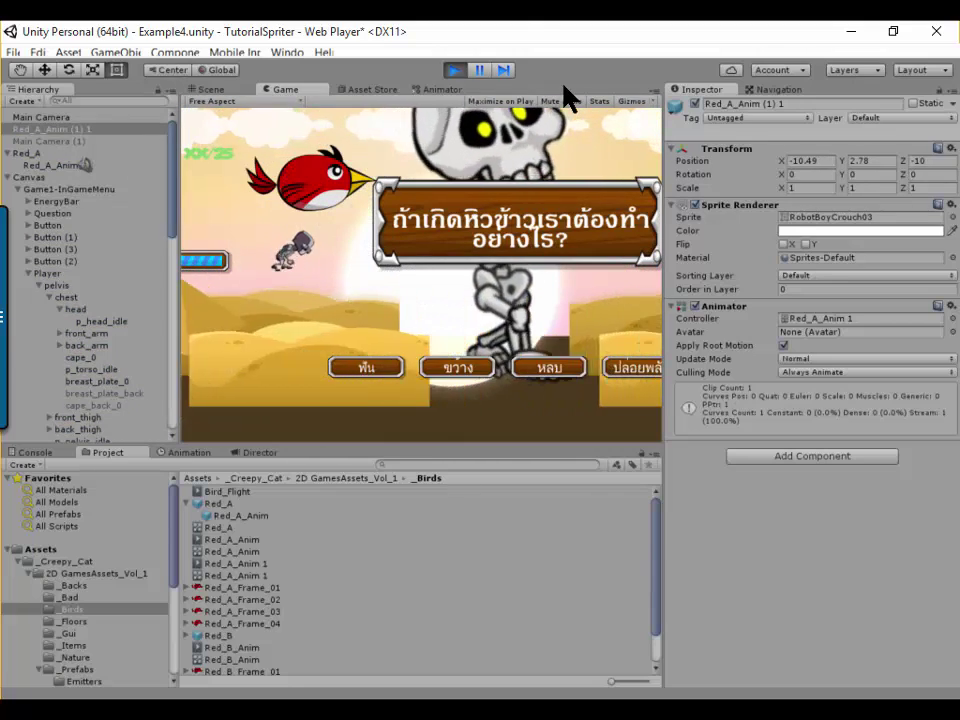
{"action": "left_click", "coordinate": [454, 70]}
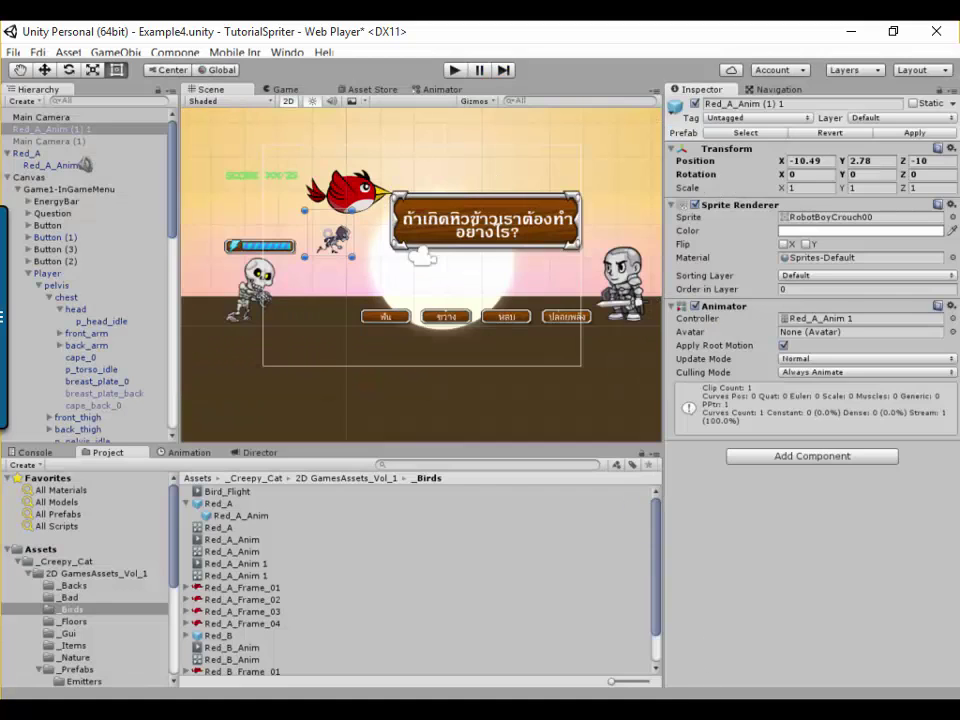